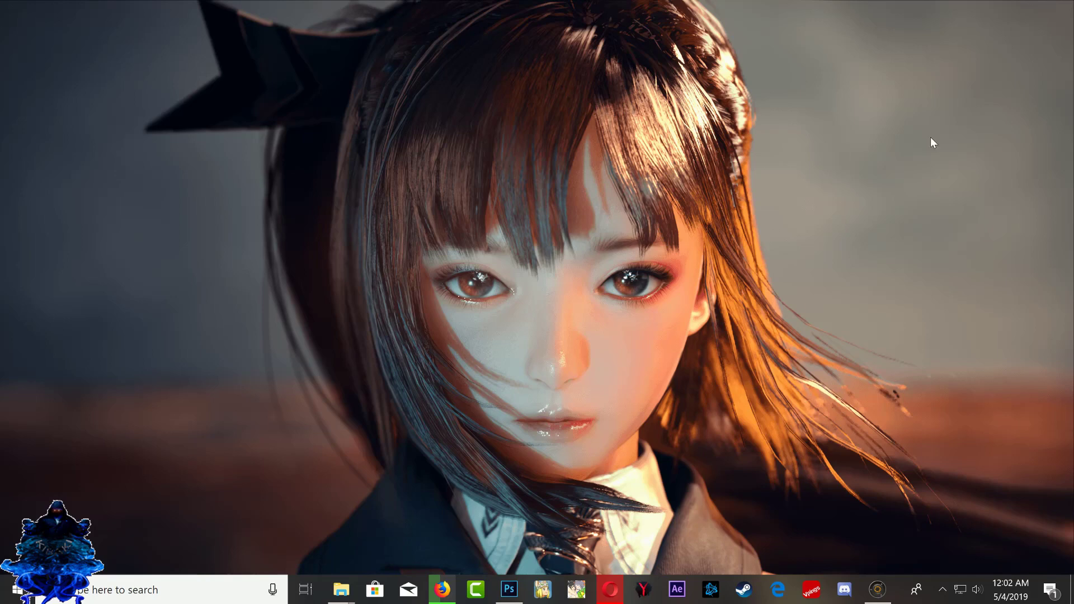
Bring up RECentral 4 from the taskbar to view the live PS3 home menu feed.
click(878, 590)
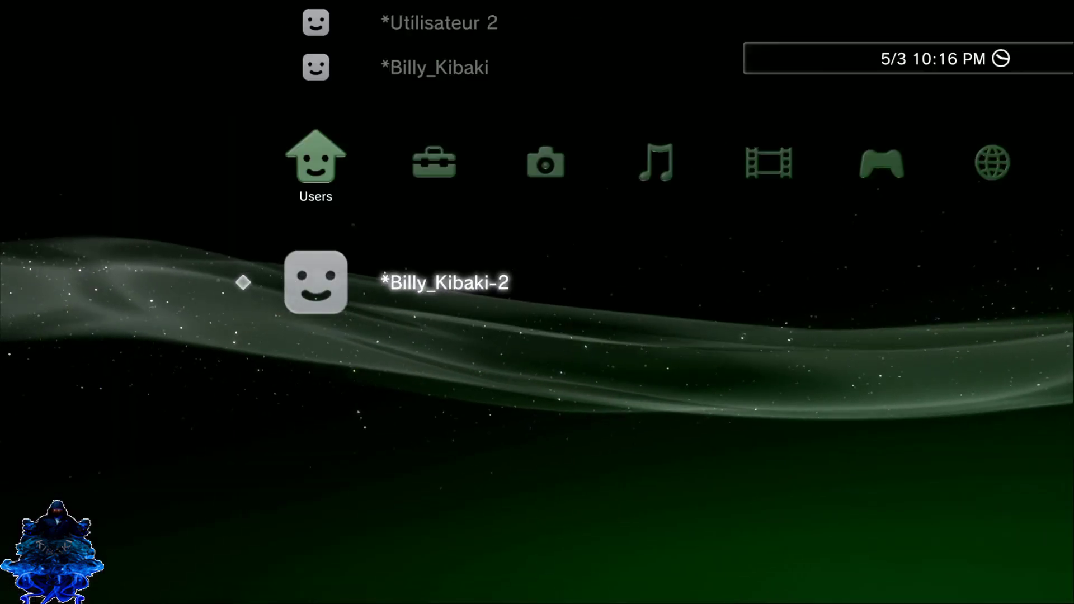
Move right across the XMB categories to Network and highlight Internet Browser.
key(Right)
key(Right)
key(Right)
key(Right)
key(Right)
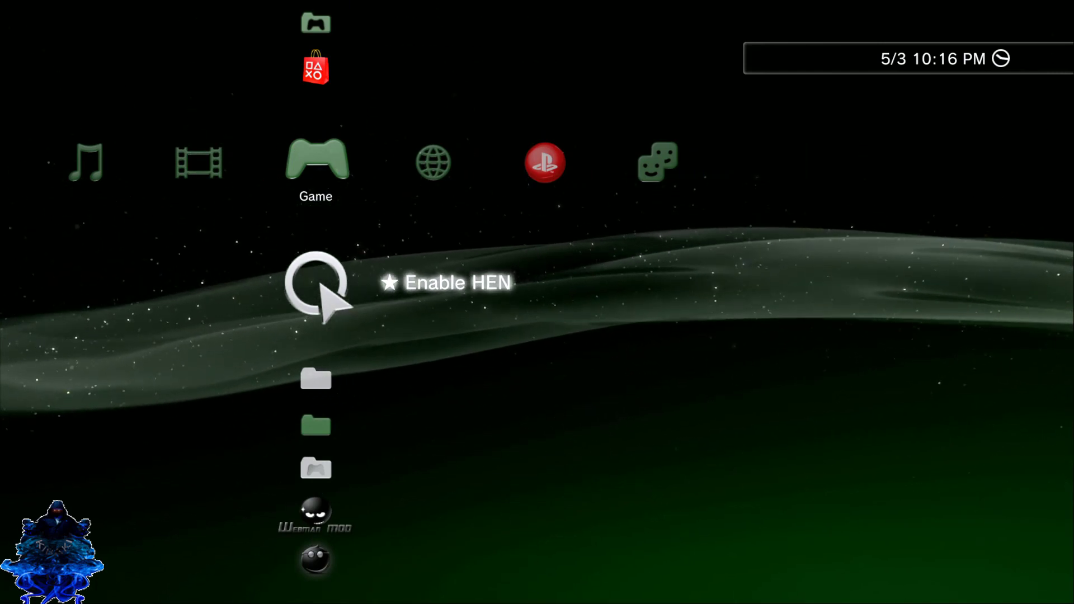
key(Right)
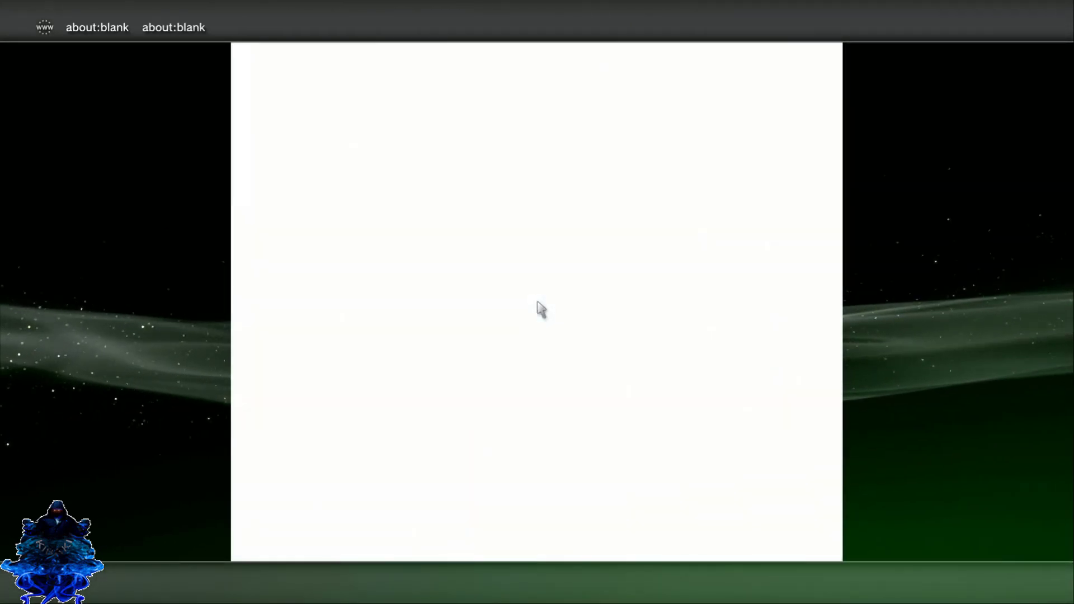
Load the PS3HEN v2.0.0 page from bookmarks, dismiss the 4.84 HFW alert, and initialize HEN Enabler.
key(ctrl+b)
key(Down)
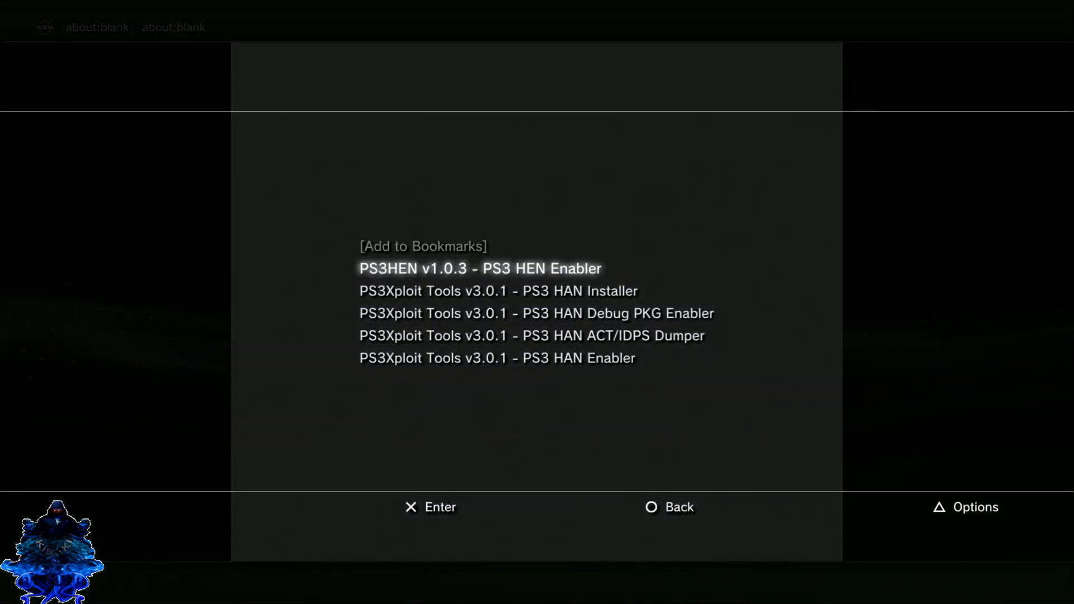
key(Return)
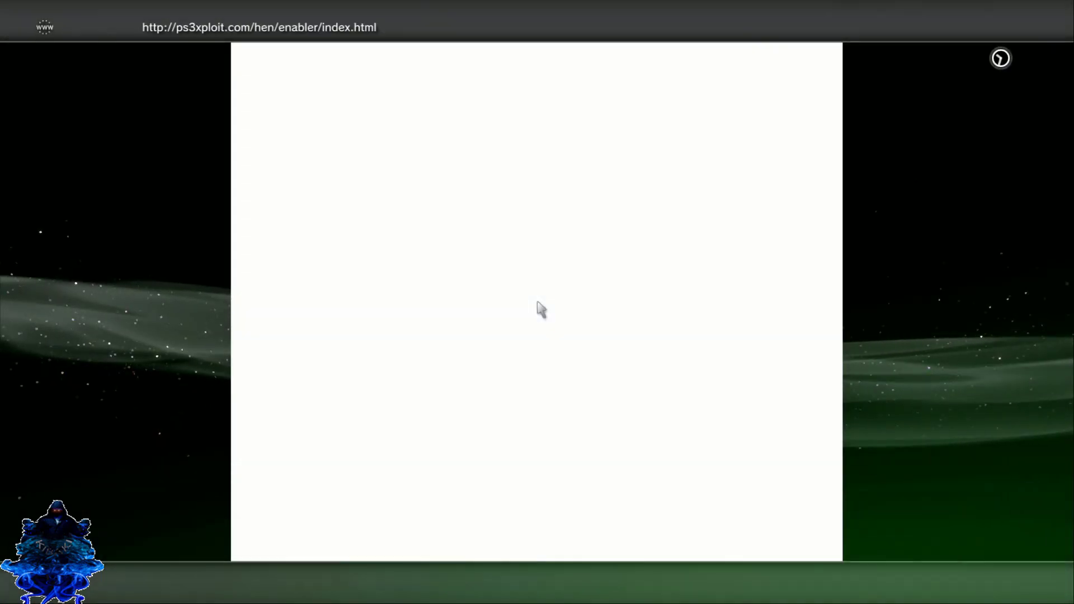
key(Return)
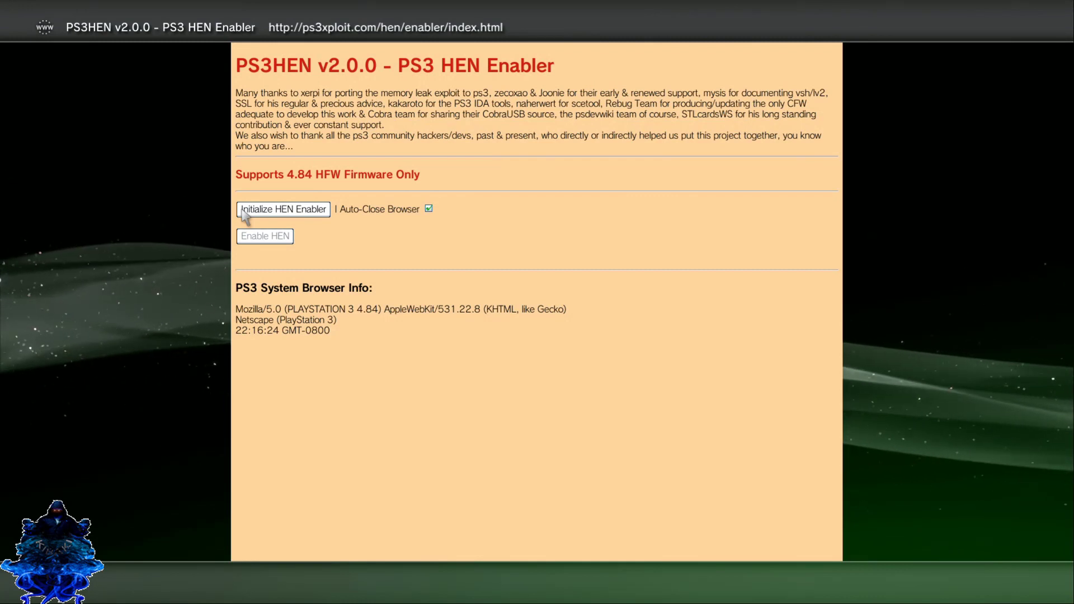
click(245, 210)
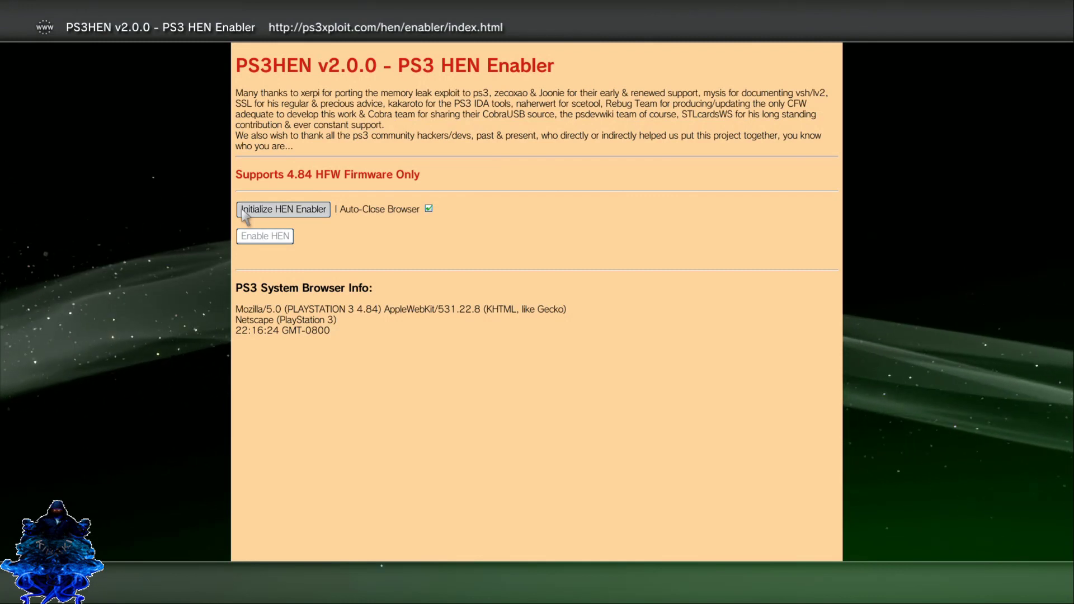
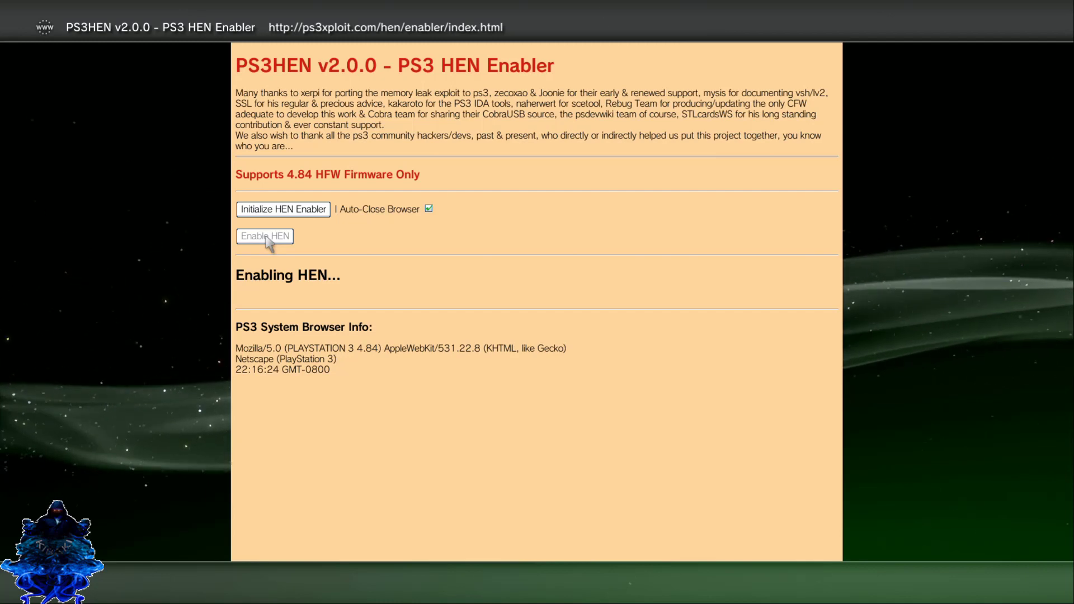
Leave the browser and launch PS3 webMAN [Setup] from Game > webMAN Games > webMAN Setup.
key(Return)
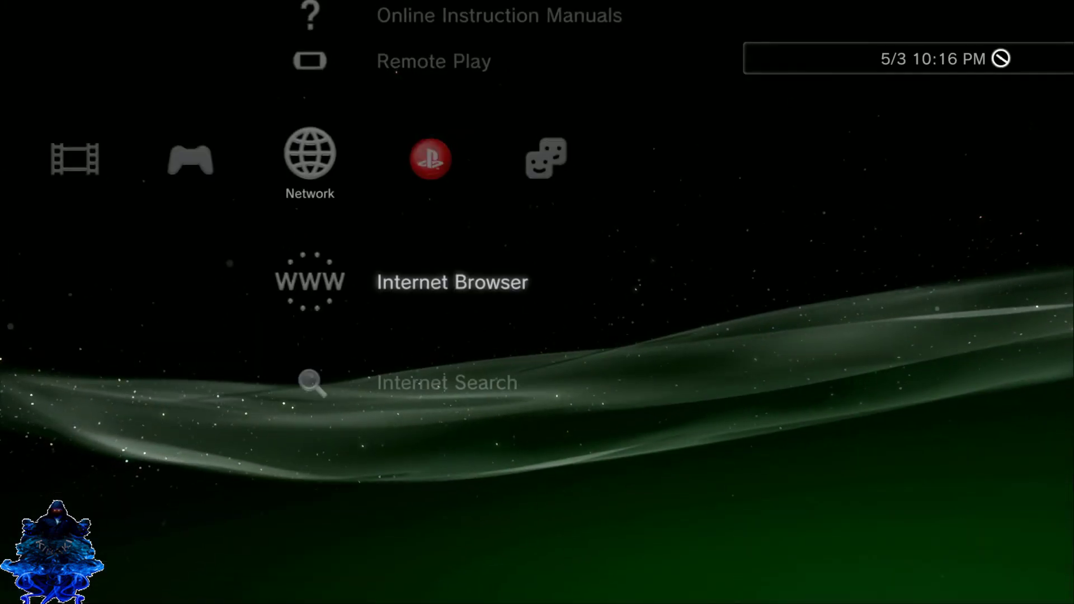
key(Left)
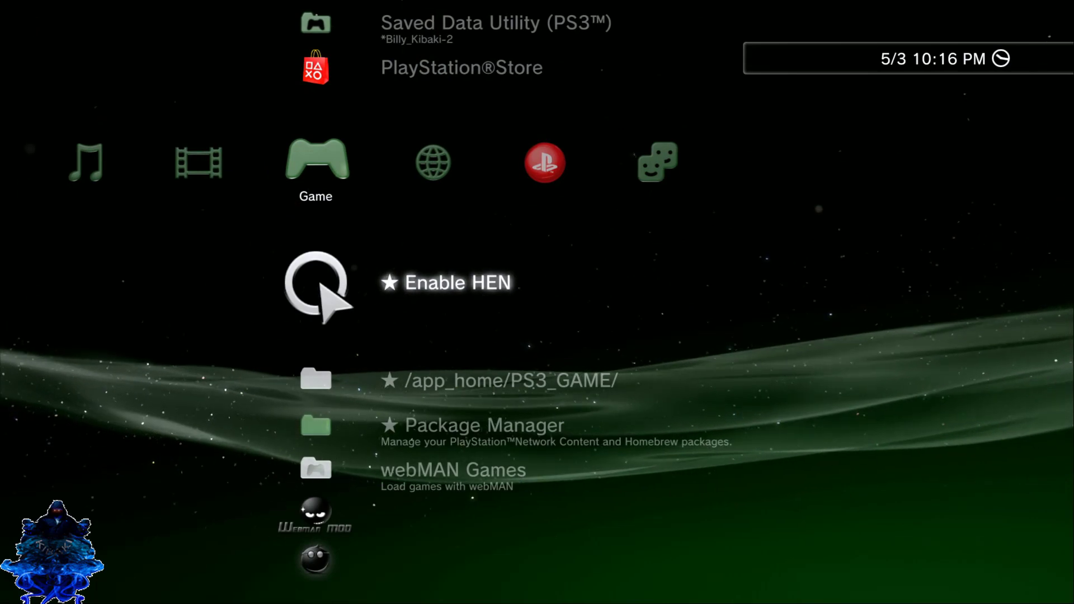
key(Down)
key(Down)
key(Down)
key(Down)
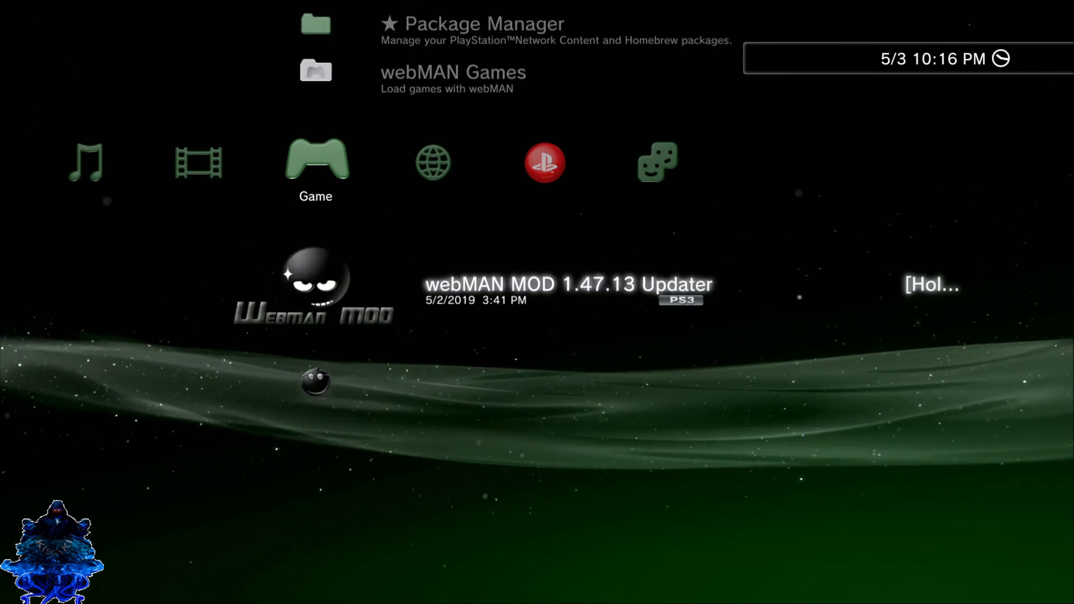
key(Up)
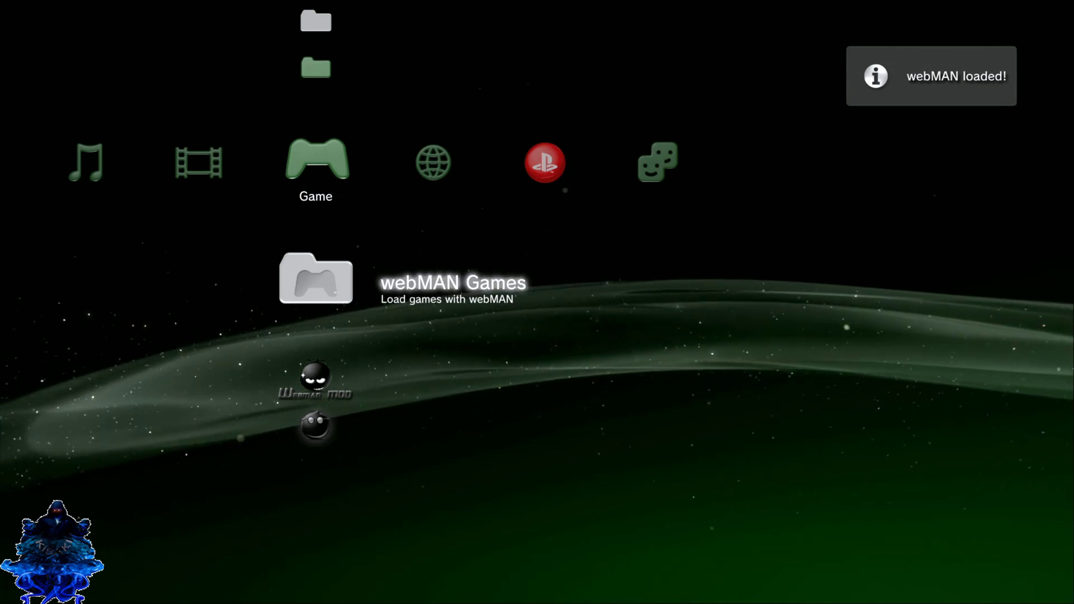
key(Return)
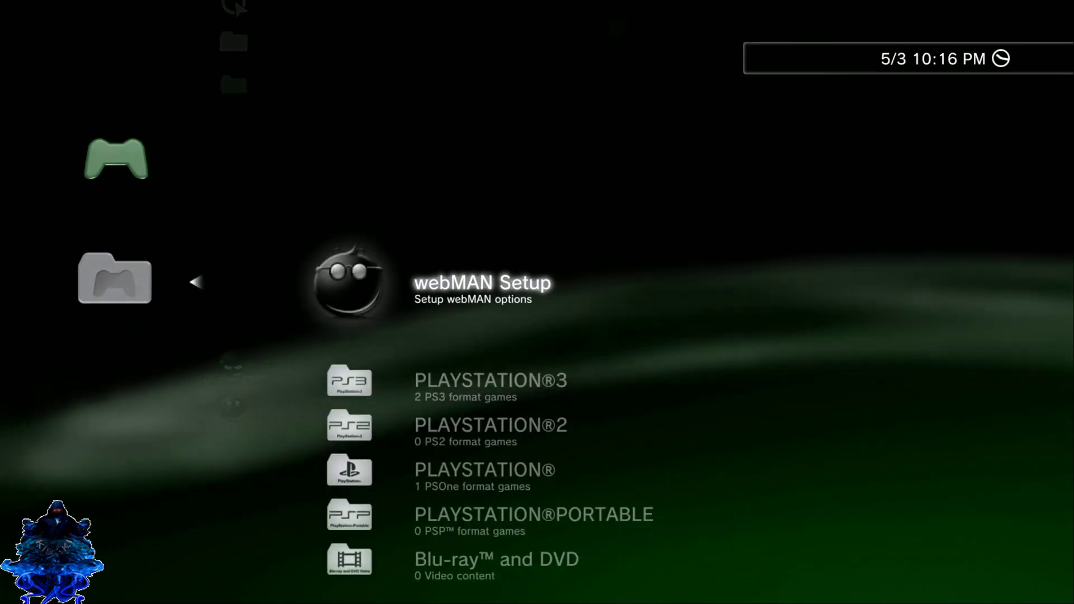
key(Return)
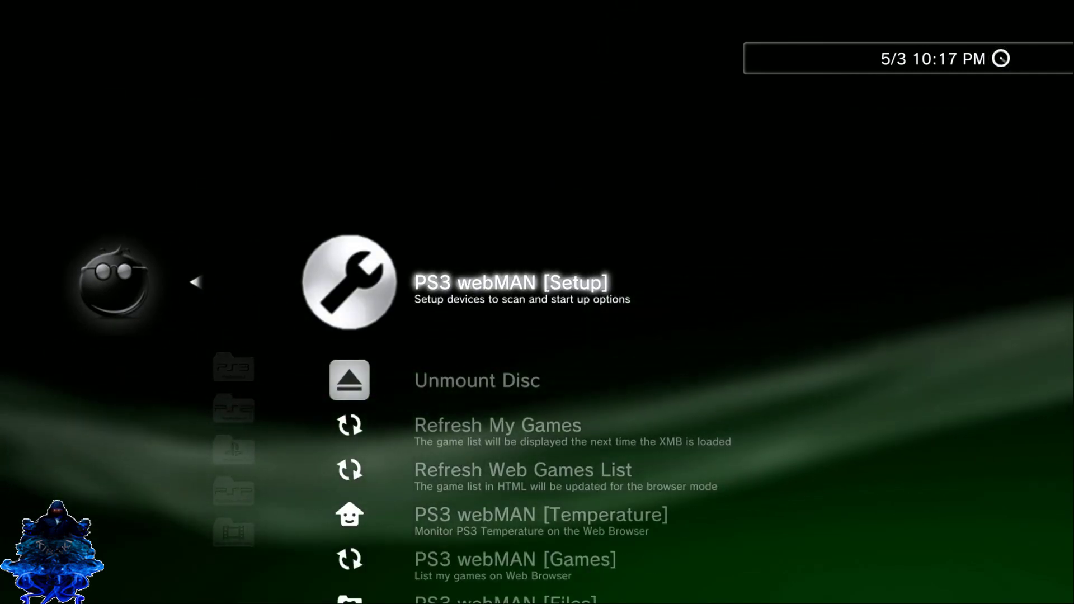
key(Return)
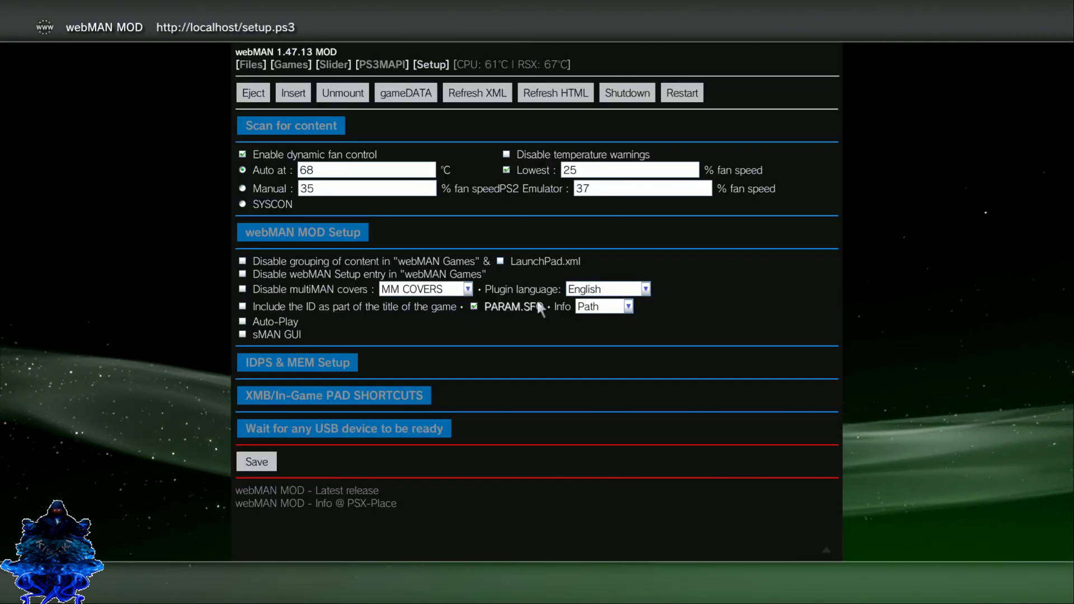
Under XMB/In-Game PAD SHORTCUTS, switch CCAPI·PS3MAPI from Disabled to Enabled and save.
click(343, 395)
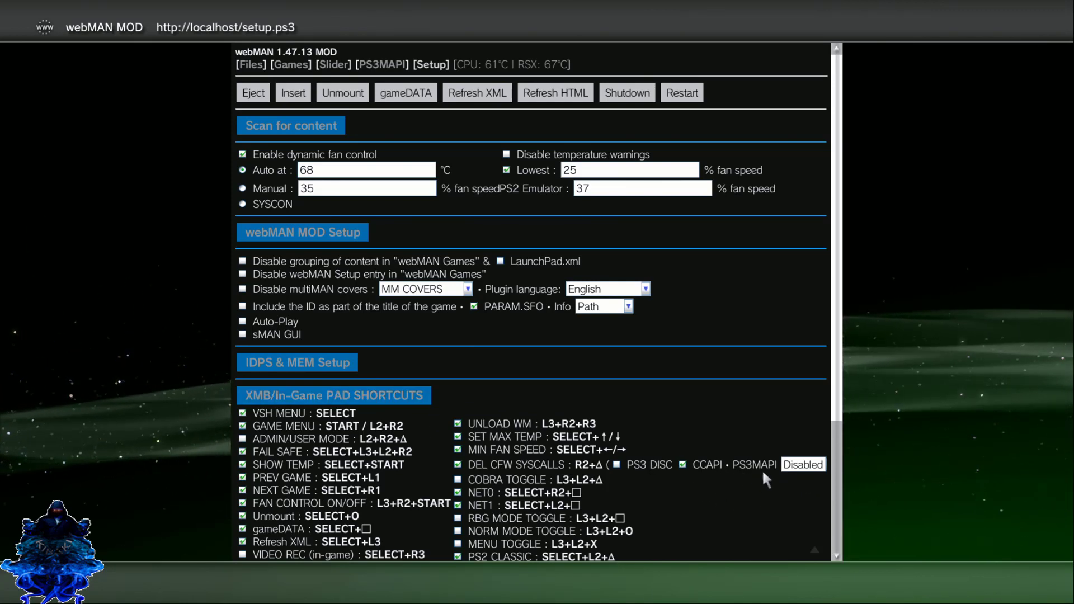
click(803, 465)
key(Up)
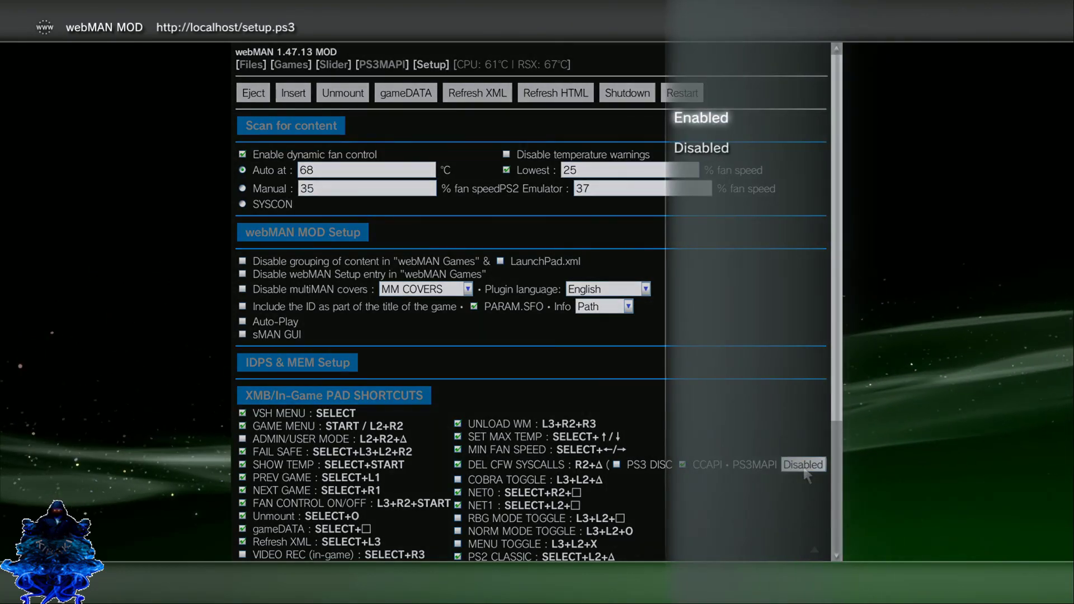
key(Return)
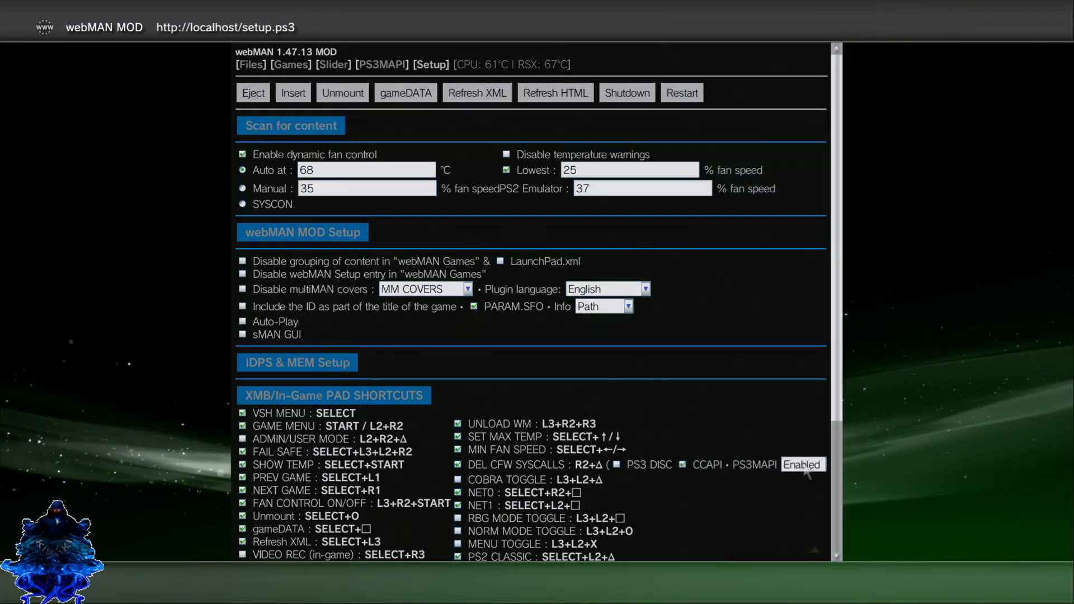
scroll(504, 558, down, 5)
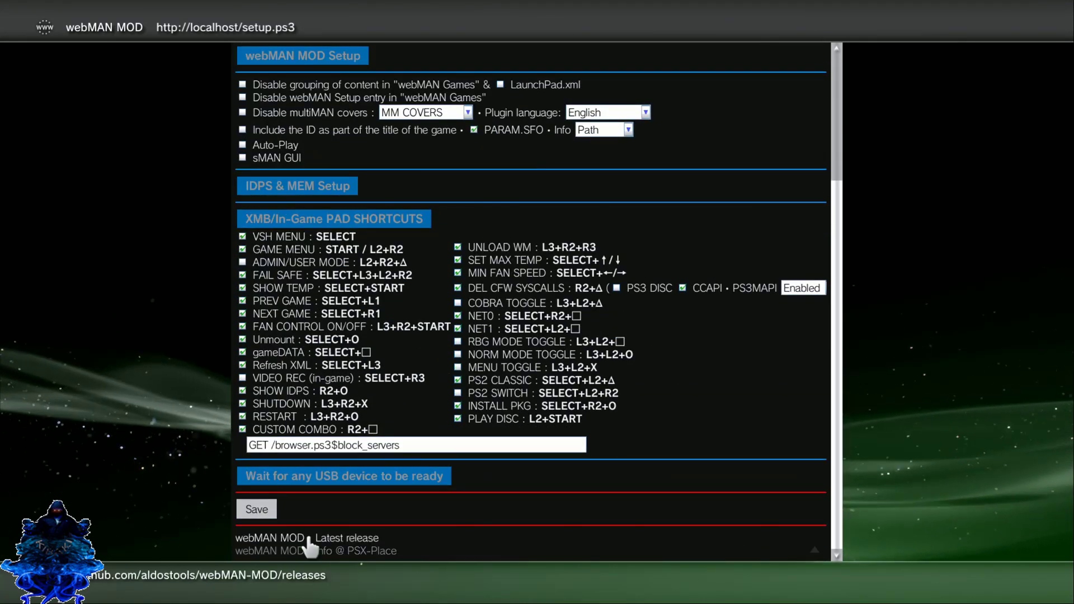
click(257, 511)
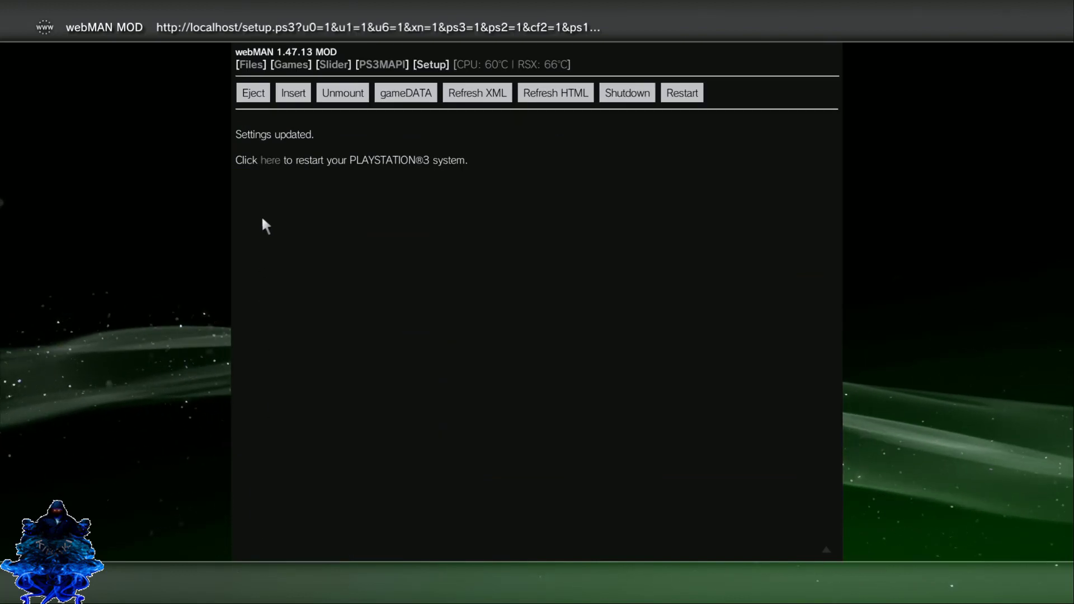
Restart the PS3 using the 'here' link on the Settings updated page.
click(272, 164)
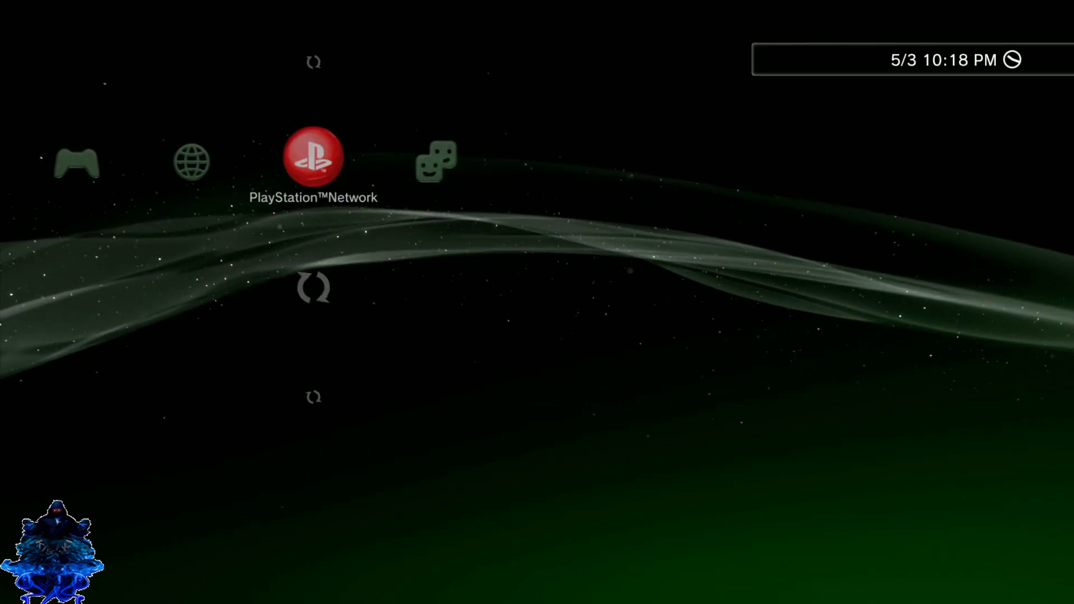
Check IP address 192.168.1.75 in Settings > System Settings > System Information, then close it.
key(Left)
key(Left)
key(Left)
key(Left)
key(Left)
key(Left)
key(Down)
key(Down)
key(Down)
key(Down)
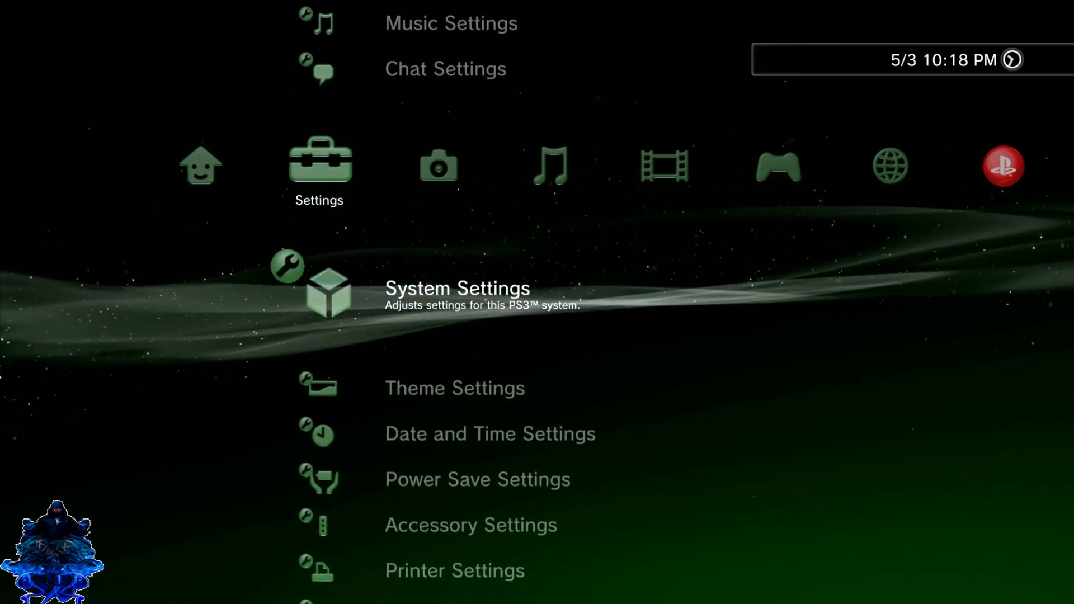
key(Return)
key(Down)
key(Down)
key(Down)
key(Down)
key(Down)
key(Down)
key(Down)
key(Down)
key(Down)
key(Down)
key(Down)
key(Down)
key(Down)
key(Down)
key(Down)
key(Down)
key(Down)
key(Down)
key(Down)
key(Down)
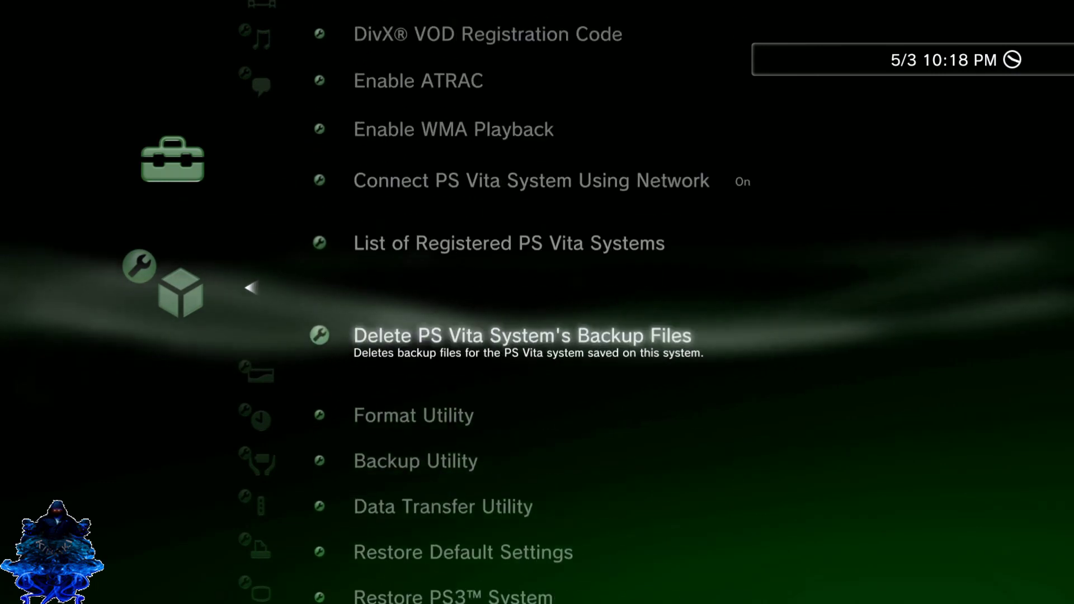
key(Up)
key(Return)
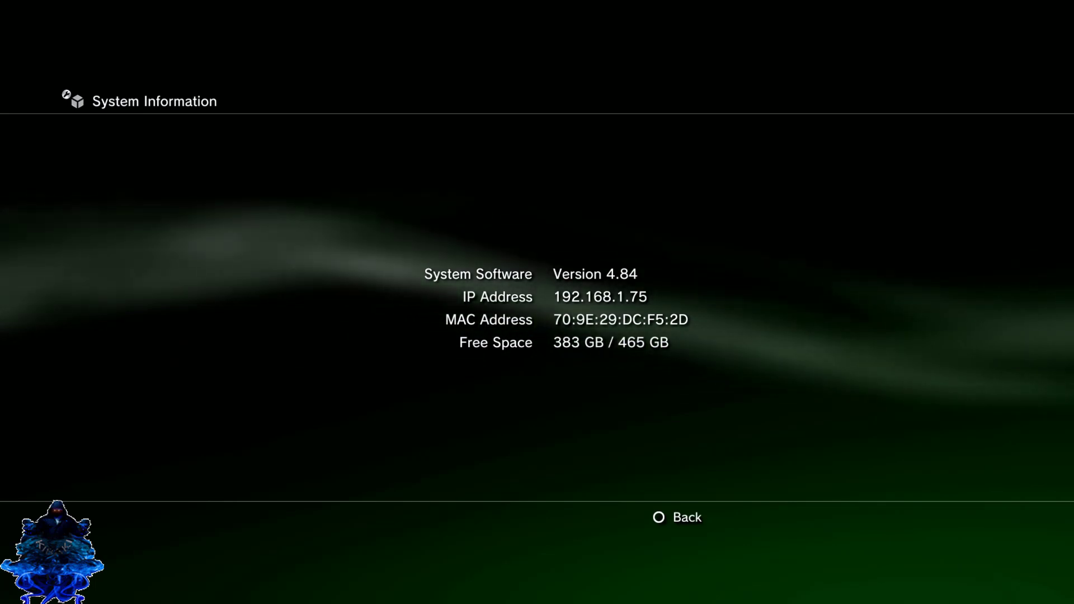
mouse_move(169, 293)
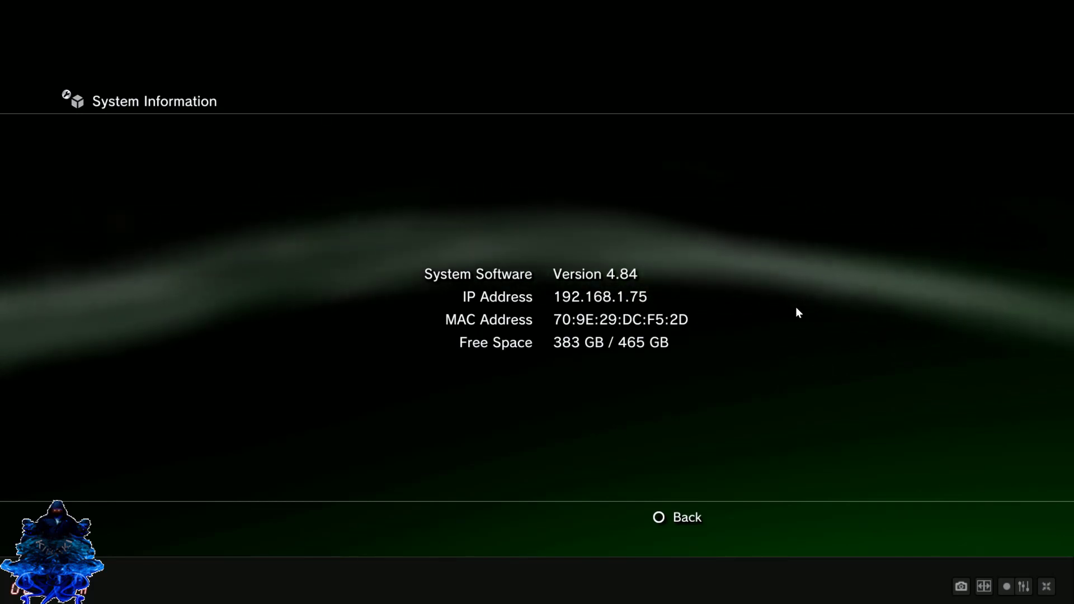
key(Escape)
Move through the Game column past Enable HEN to Network's Internet Browser.
key(Right)
key(Right)
key(Right)
key(Right)
key(Right)
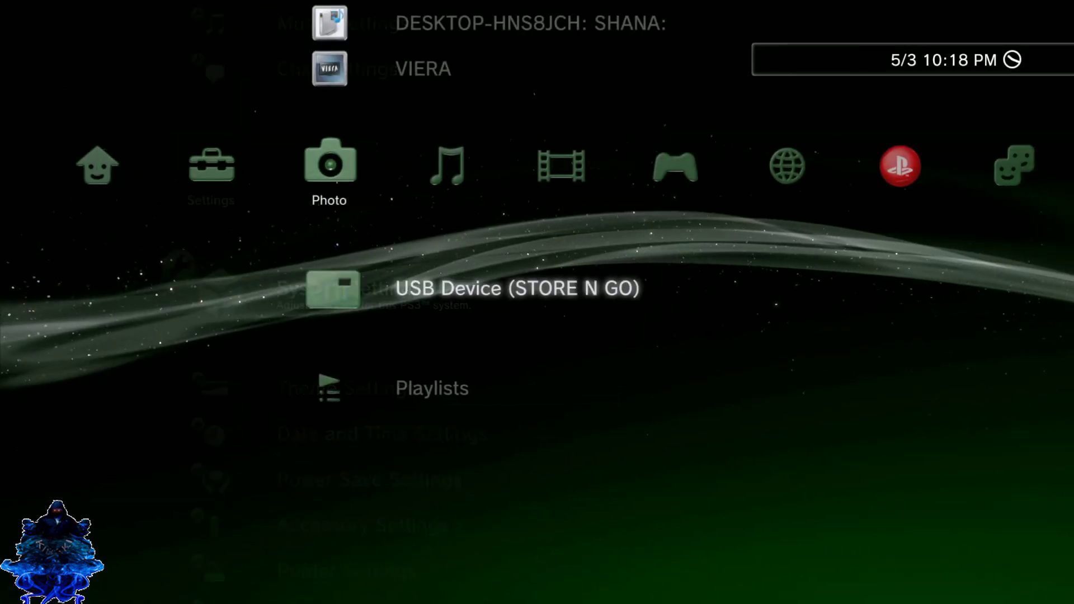
key(Left)
key(Up)
key(Up)
key(Up)
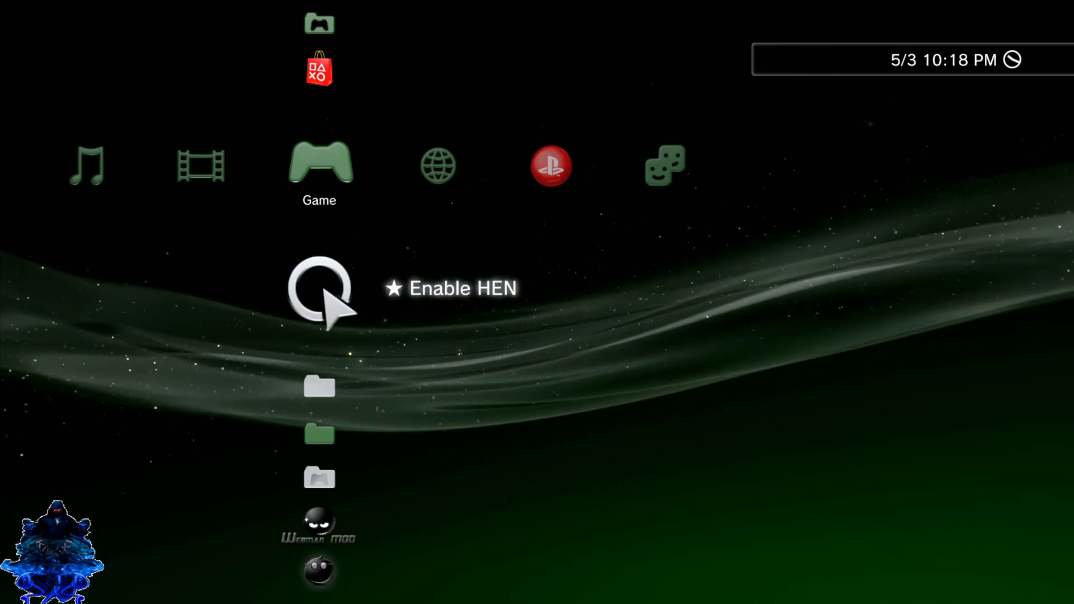
key(Down)
key(Down)
key(Down)
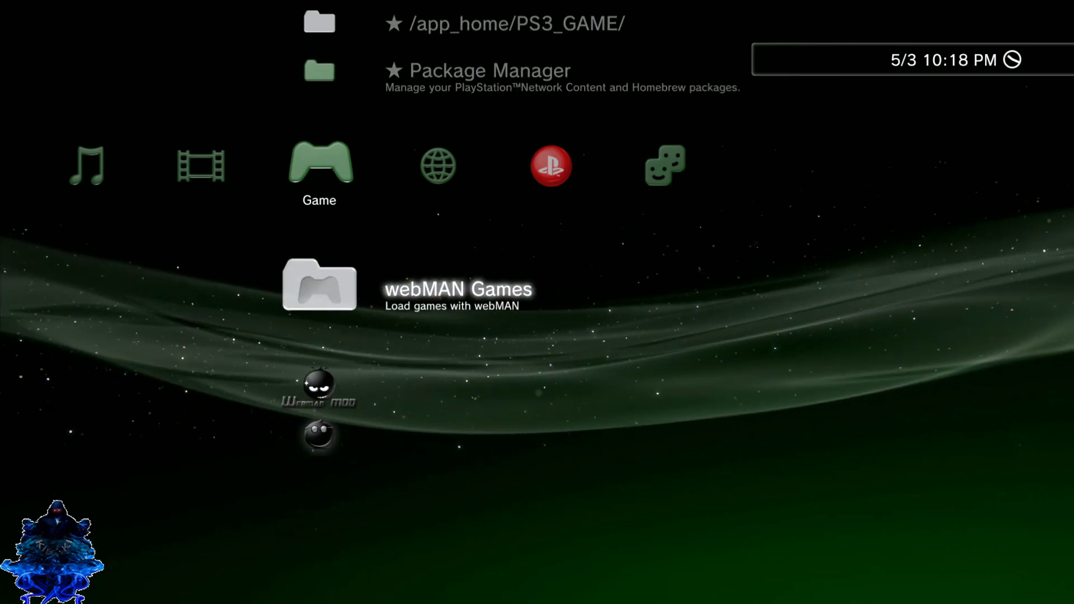
key(Up)
key(Up)
key(Up)
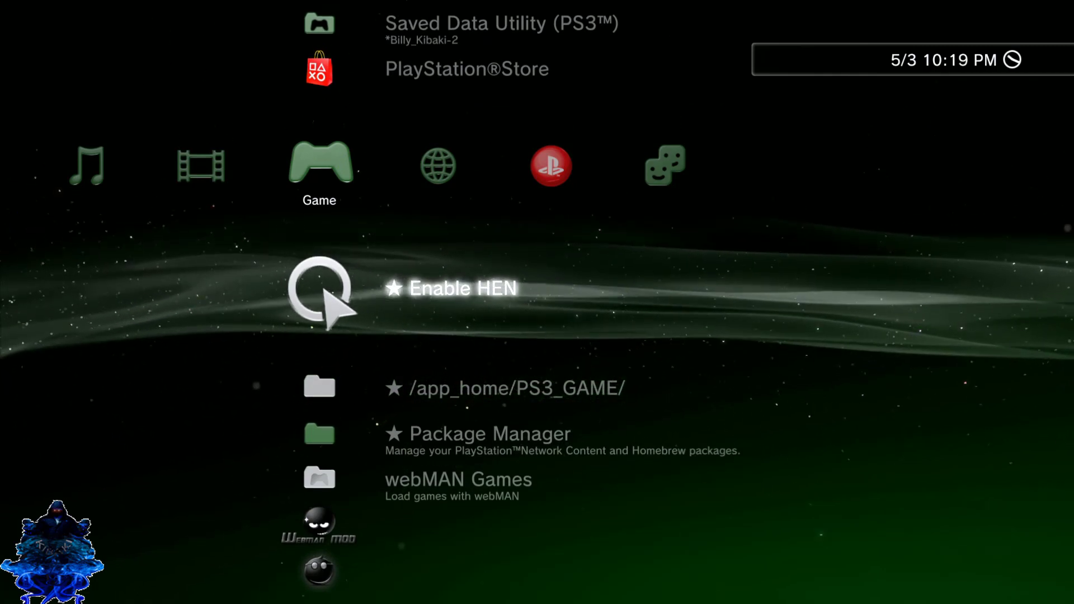
key(Right)
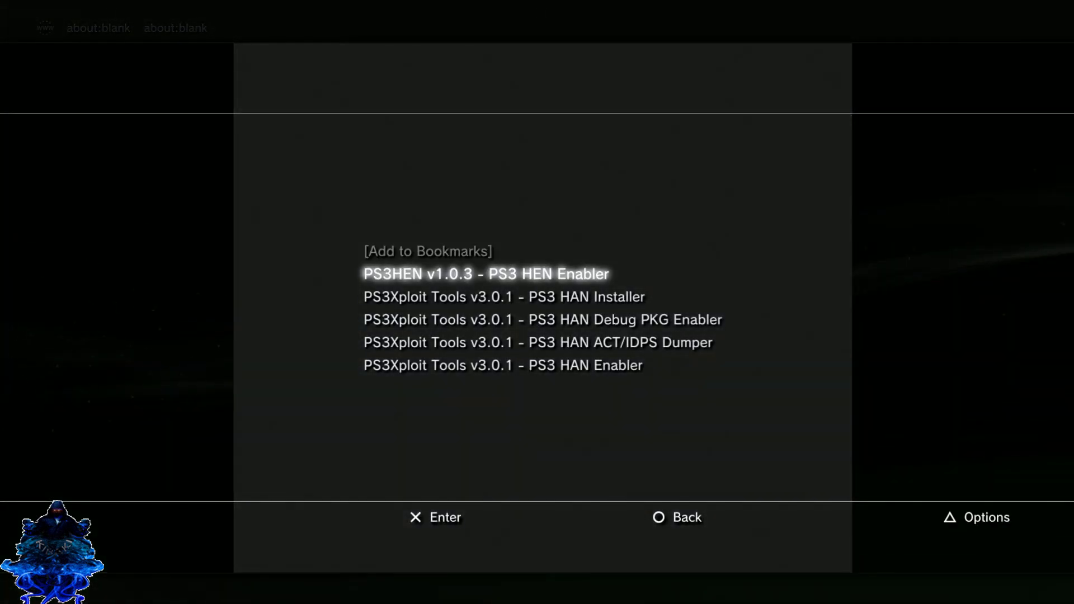
Open the PS3HEN bookmark, dismiss the firmware ATTENTION notice, and initialize the HEN enabler.
key(Return)
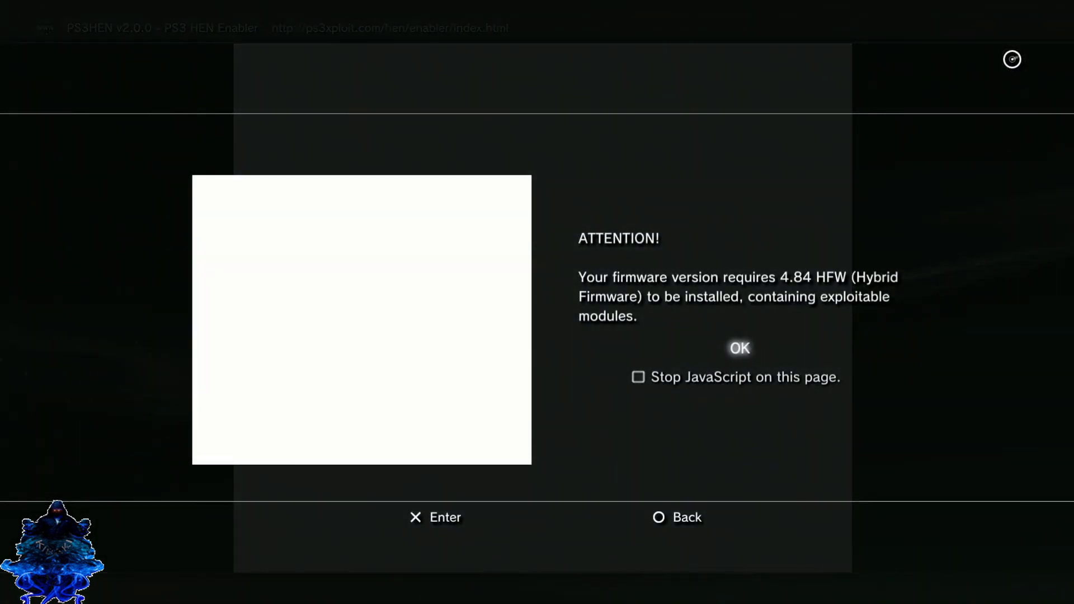
key(Return)
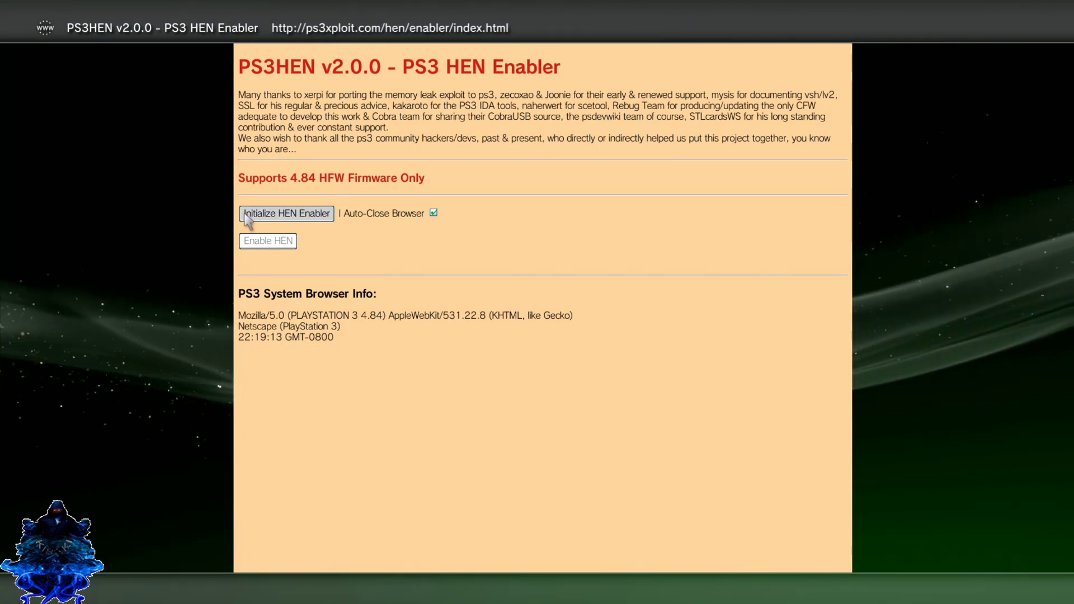
click(246, 215)
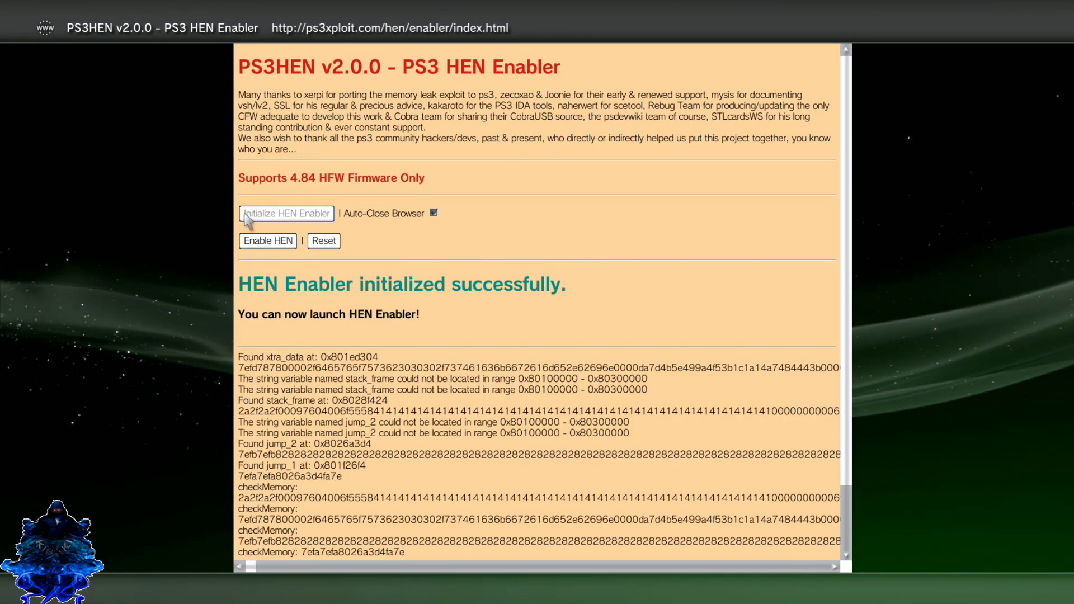
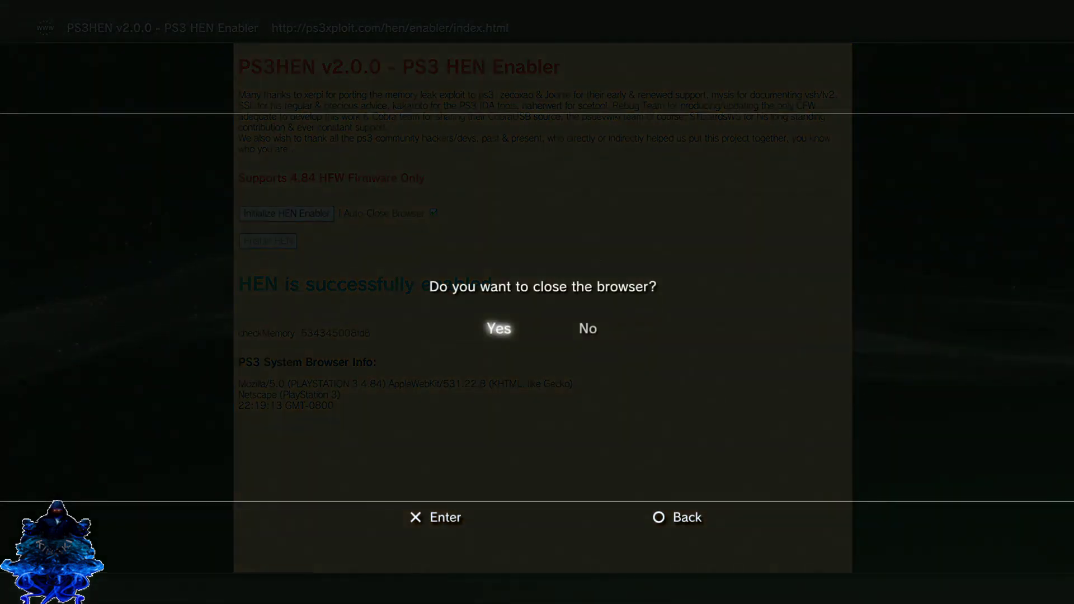
Confirm closing the PS3 browser, then go to /app_home/PS3_GAME/ in the Game column.
key(Return)
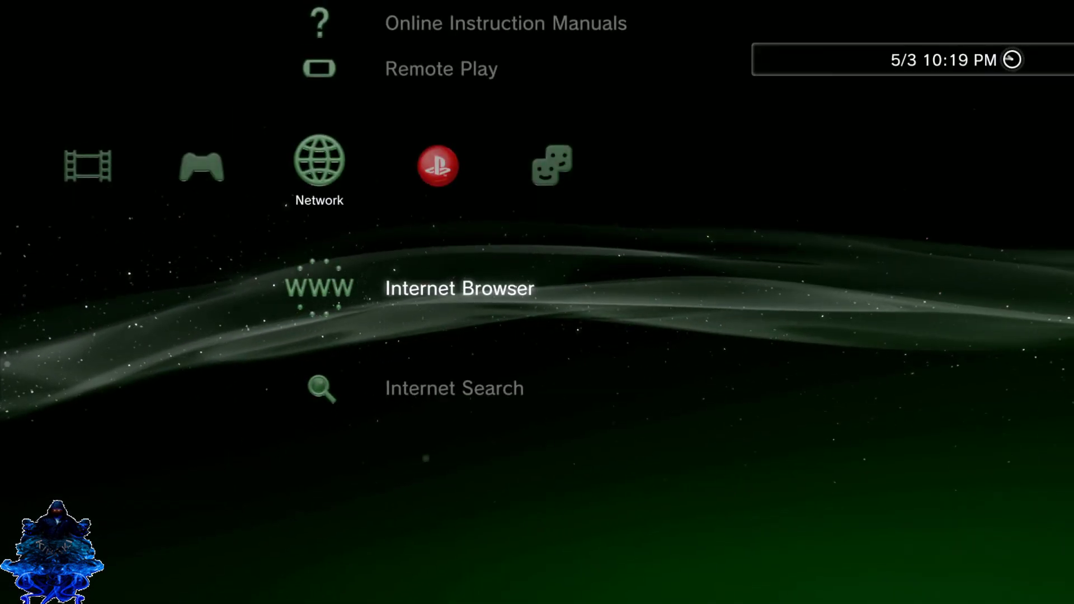
key(Left)
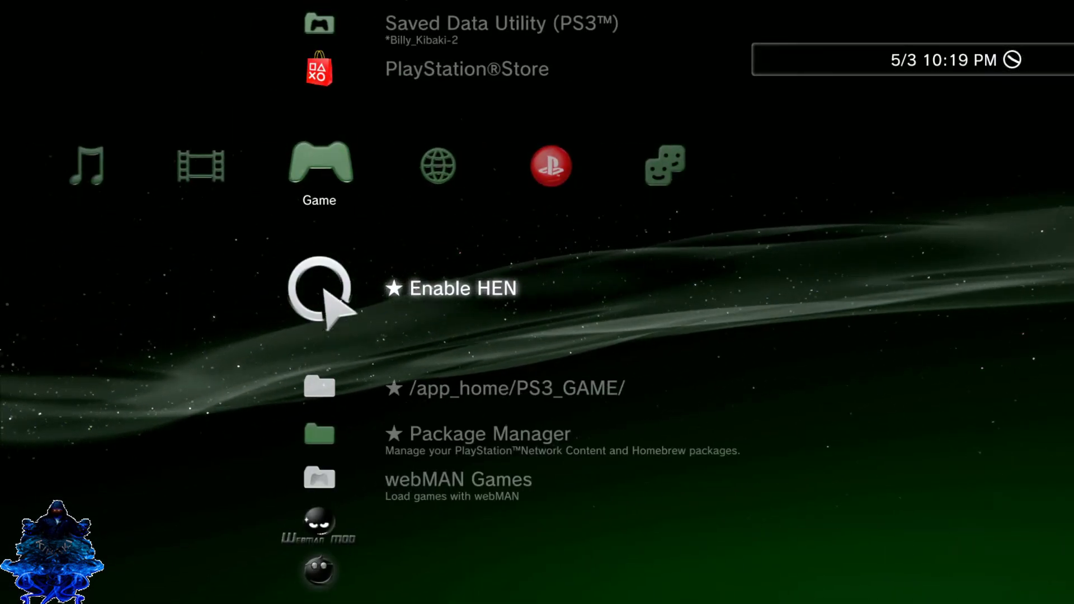
key(Down)
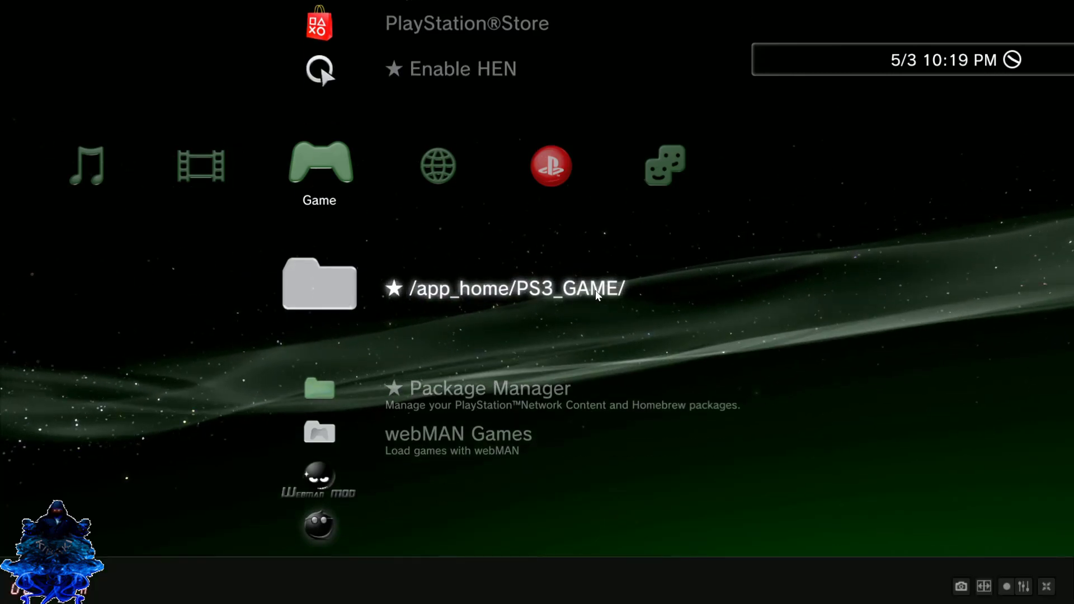
Run PS3 Manager API Demo Tools.exe as administrator from the PS3M_API_Demo_Tools folder.
double_click(598, 295)
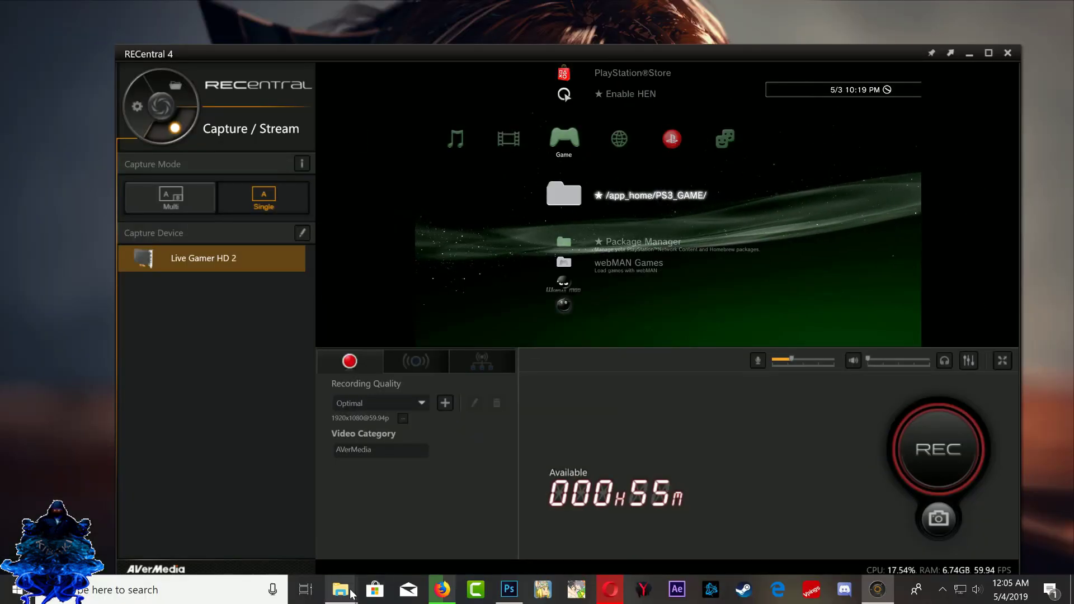
mouse_move(340, 589)
click(329, 561)
click(286, 160)
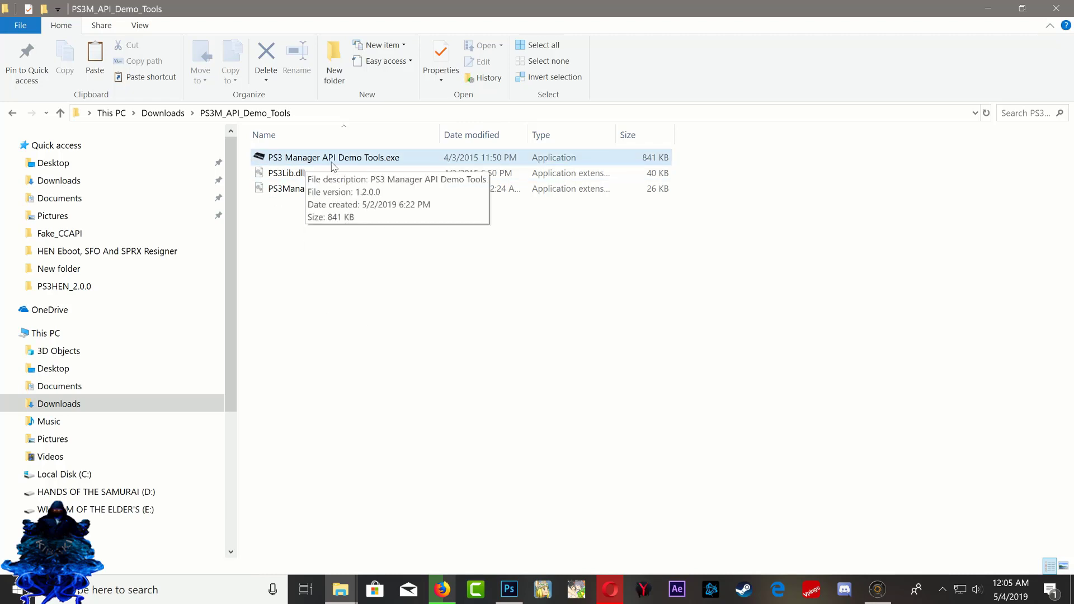
right_click(295, 163)
click(325, 182)
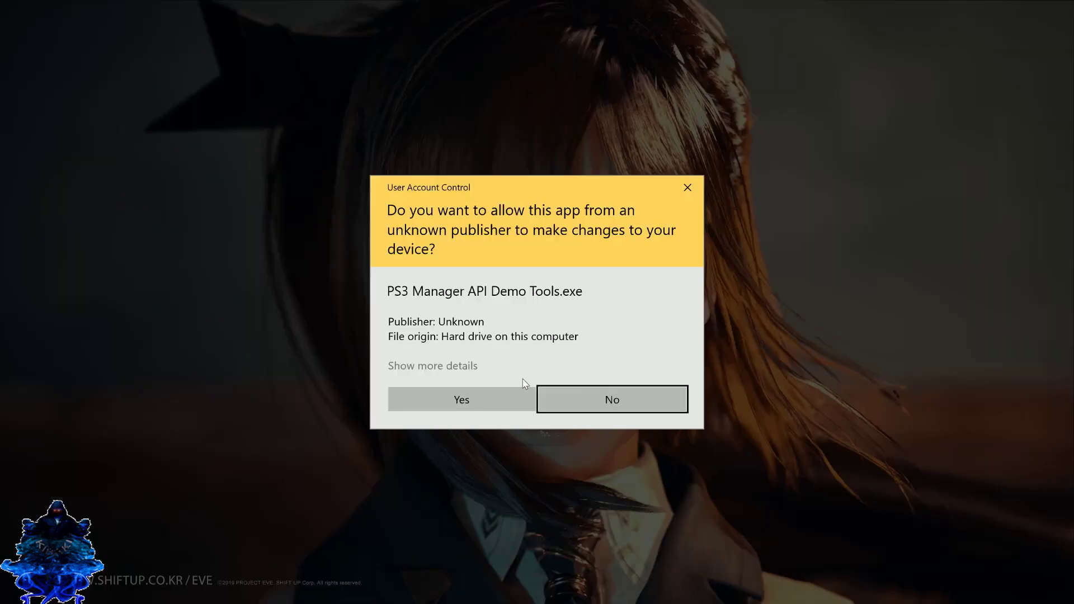
click(482, 399)
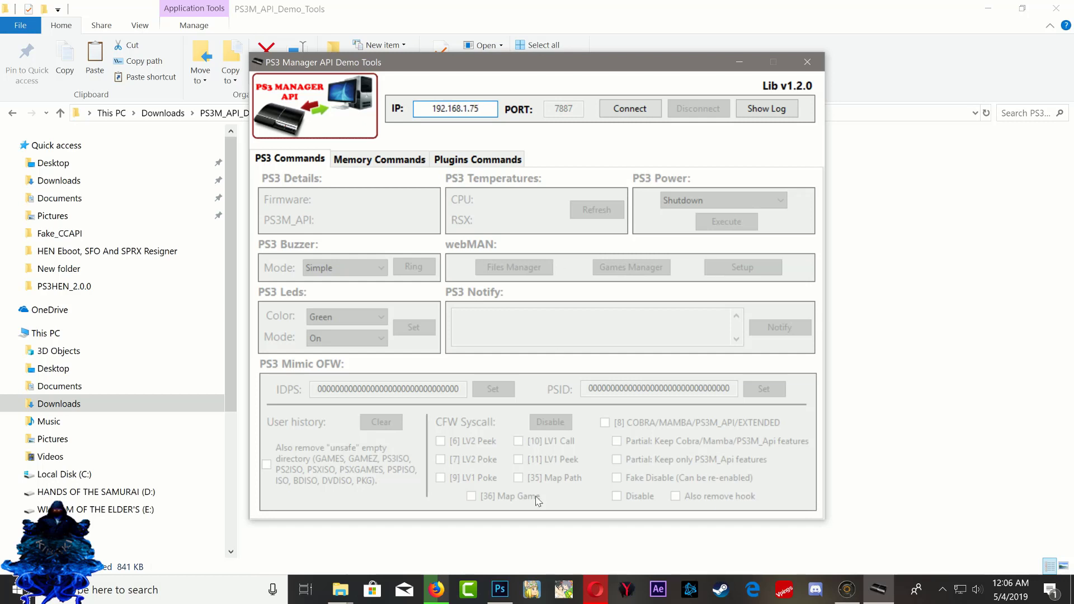
Bring RECentral forward to confirm the PS3's IP address is 192.168.1.75.
click(847, 589)
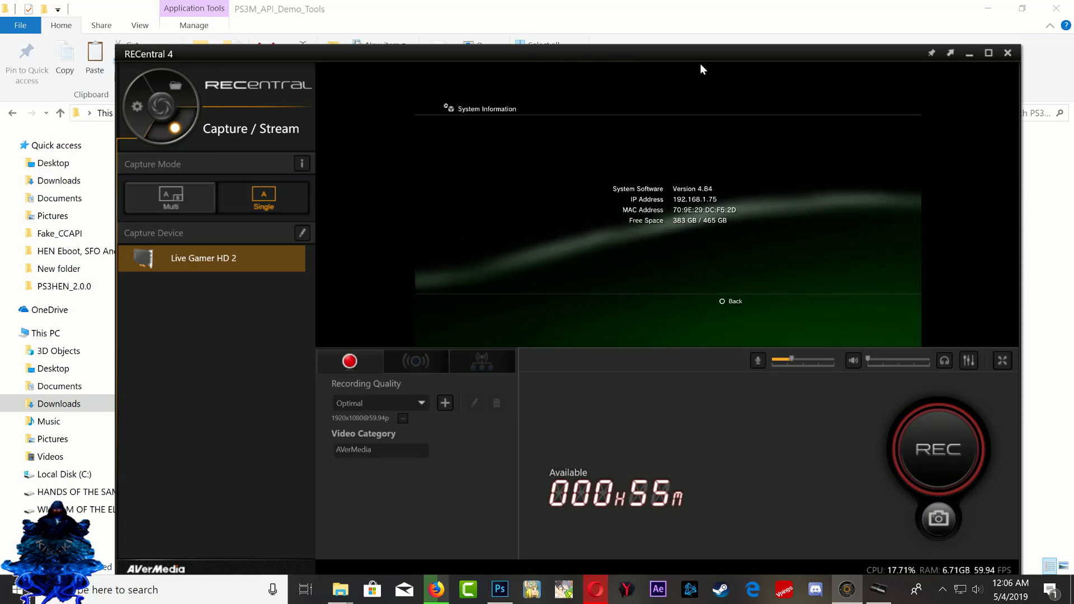
Move the RECentral capture window aside and bring PS3 Manager API Demo Tools fully into view.
drag(701, 53, 640, 161)
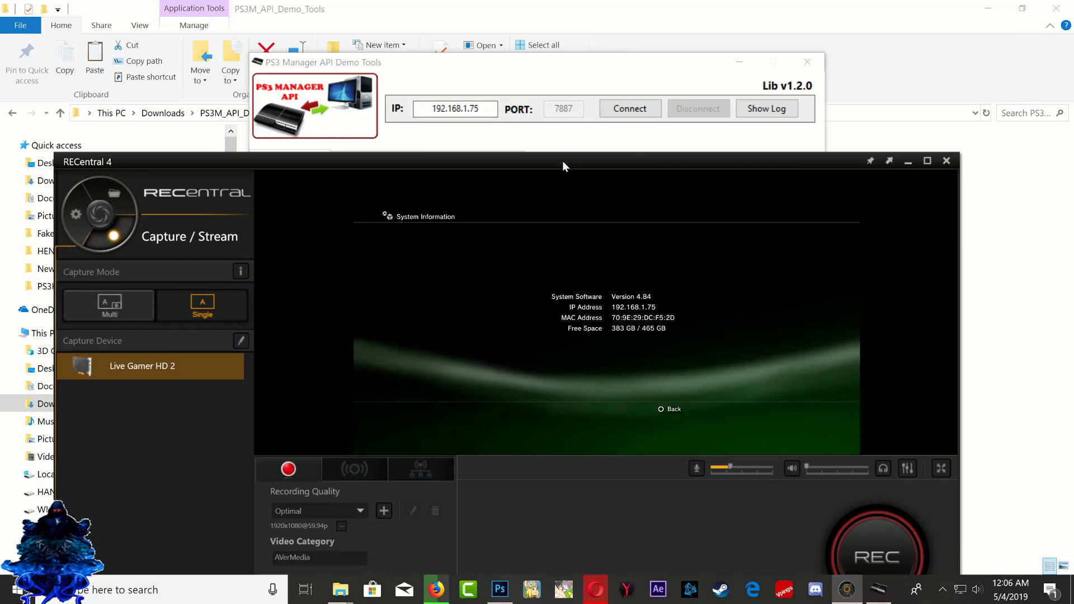
drag(562, 161, 672, 287)
drag(578, 69, 369, 54)
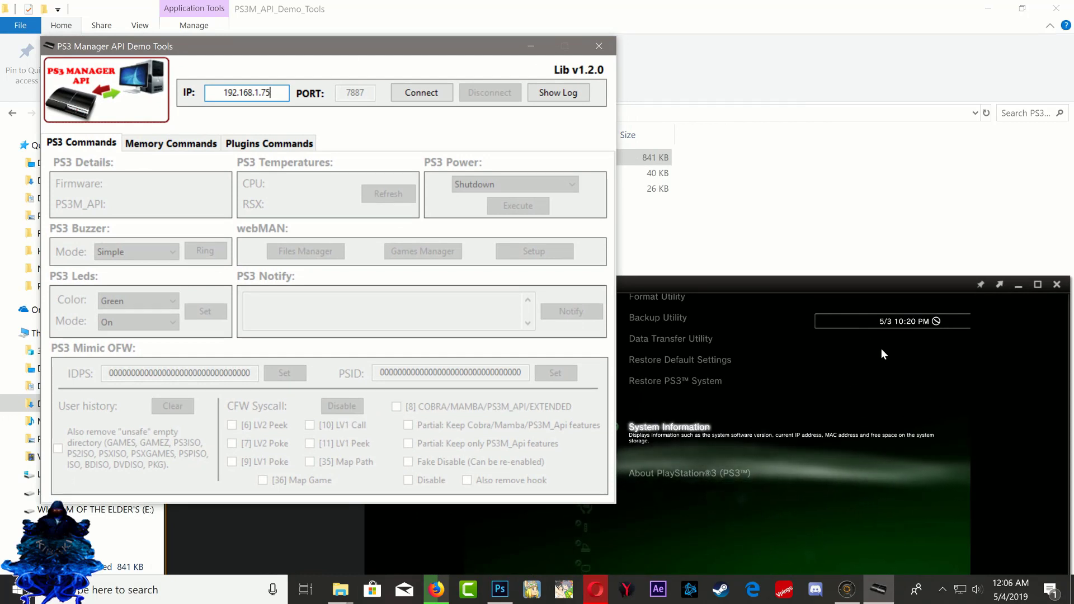
Connect to the PS3, then highlight parts of the IDPS and PSID values.
click(423, 93)
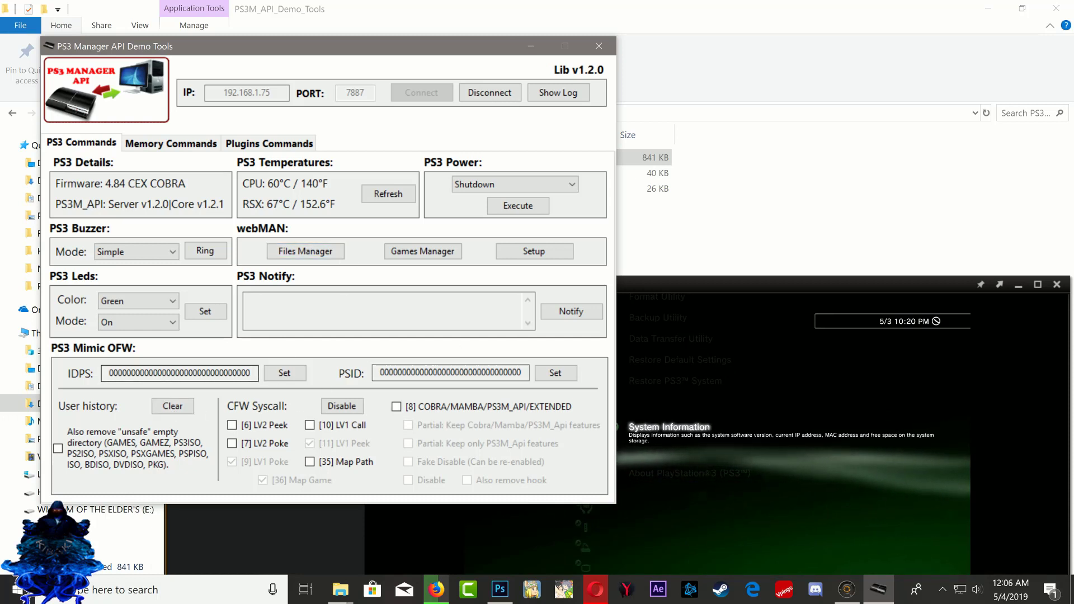
drag(127, 373, 175, 373)
drag(428, 372, 473, 373)
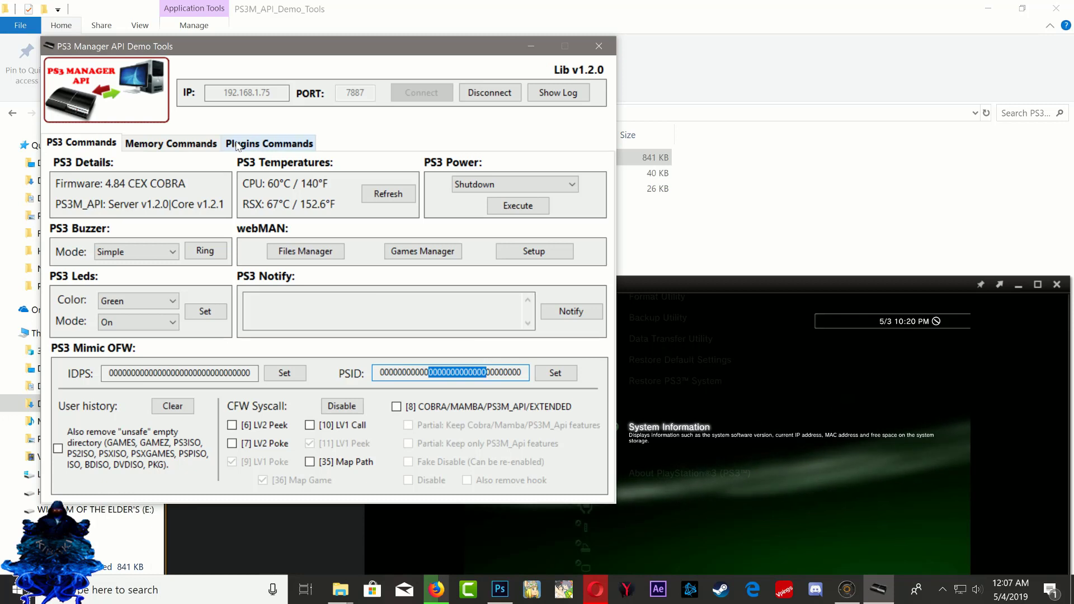
Look through the Memory Commands process list and Plugins Commands, then return to PS3 Commands.
click(195, 146)
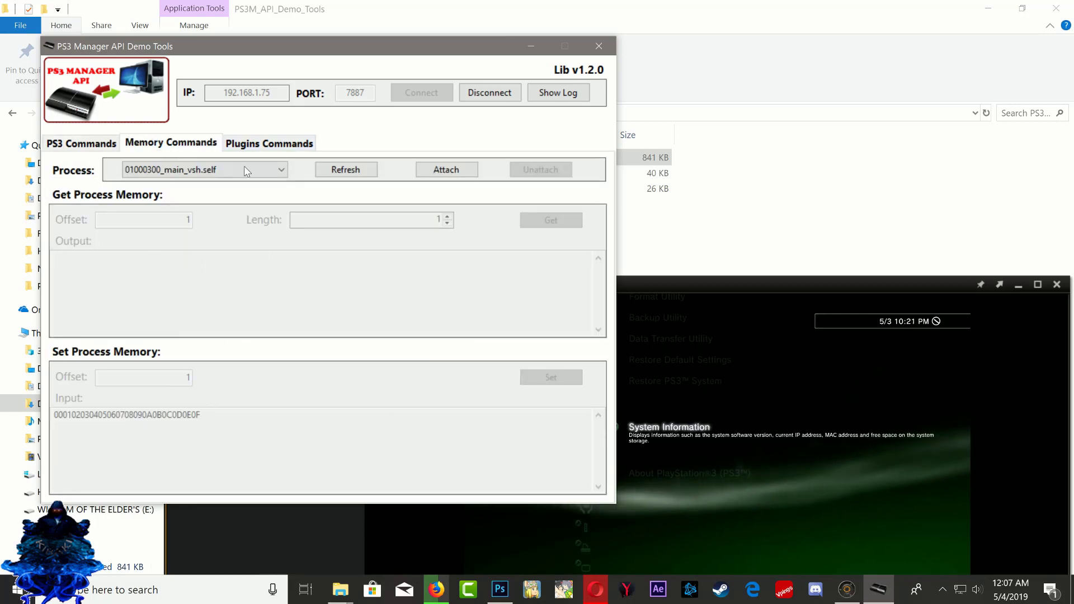
click(226, 168)
click(251, 144)
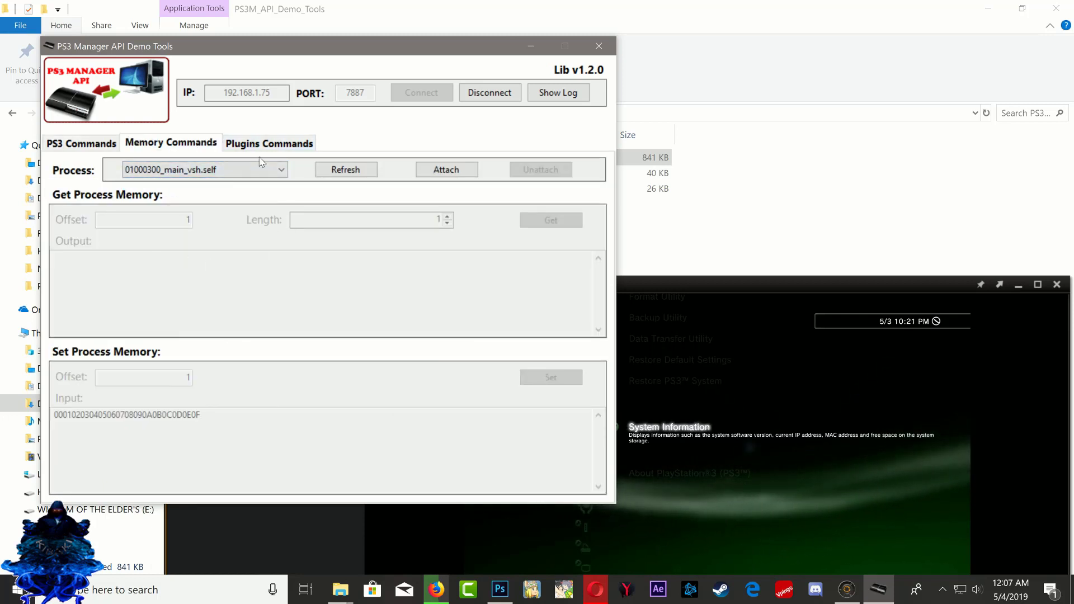
click(271, 145)
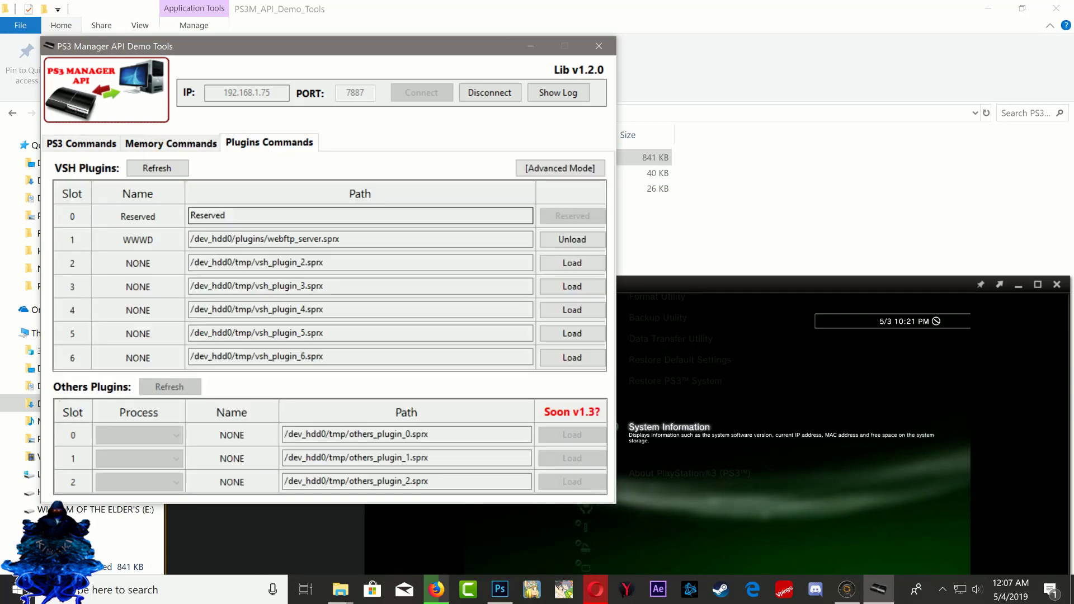
click(104, 146)
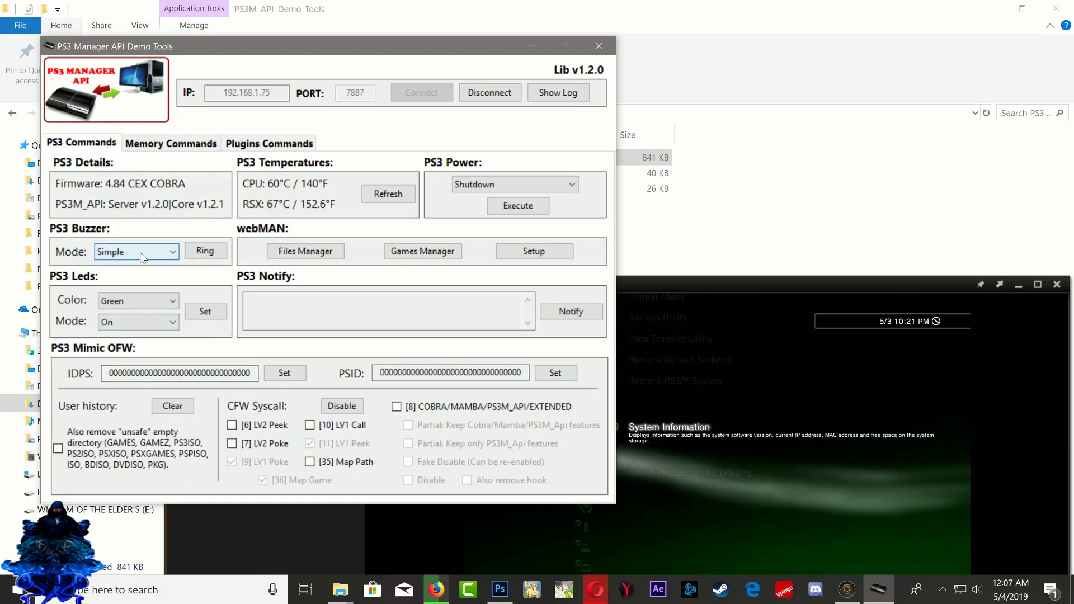
Ring the PS3 buzzer, try Triple mode, then set the mode back to Simple.
click(202, 253)
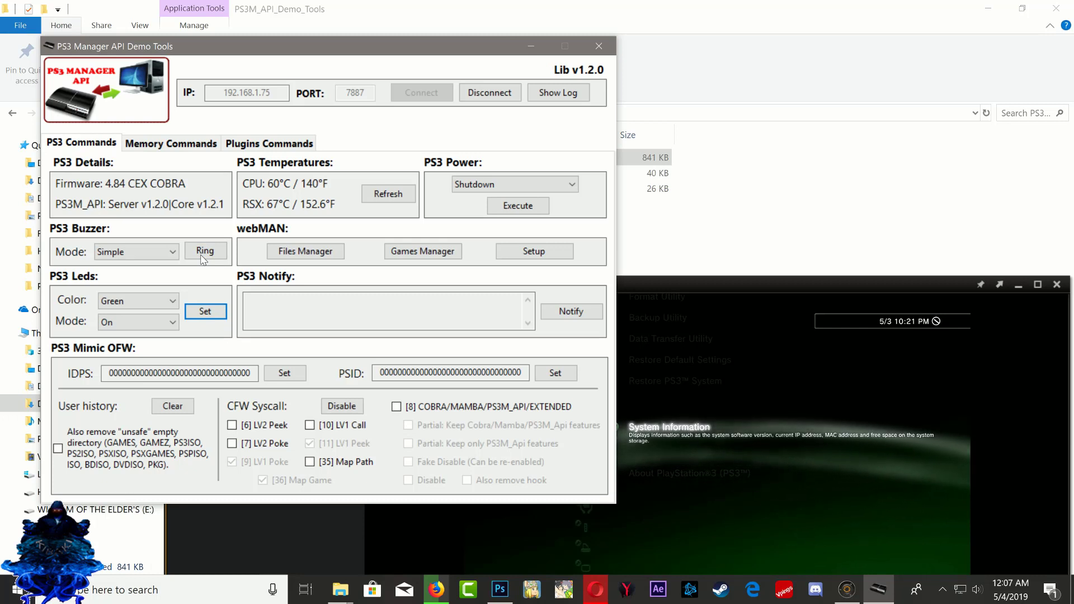
click(138, 252)
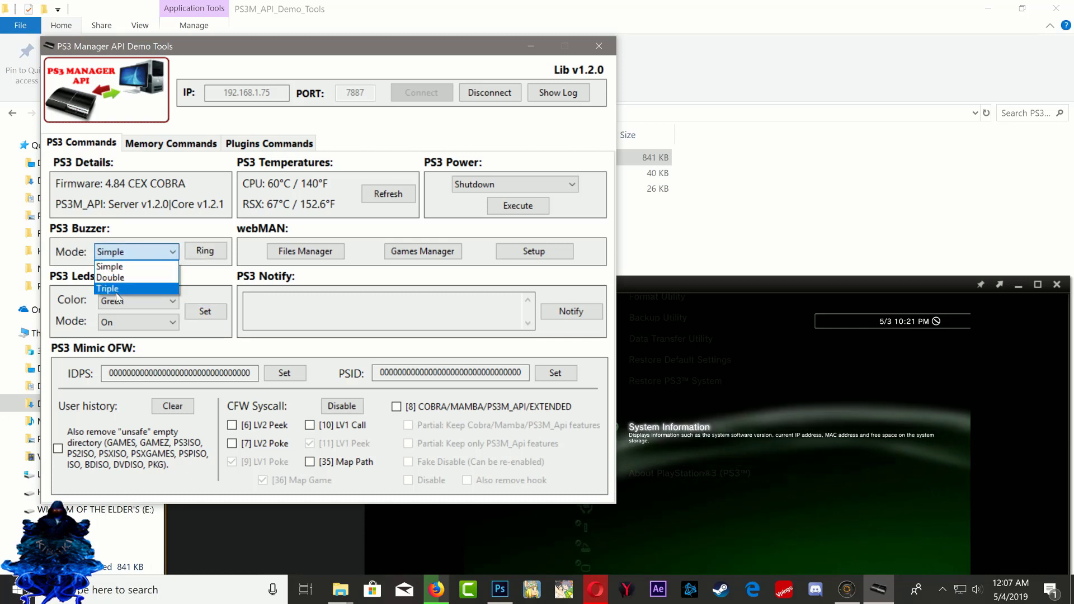
click(117, 289)
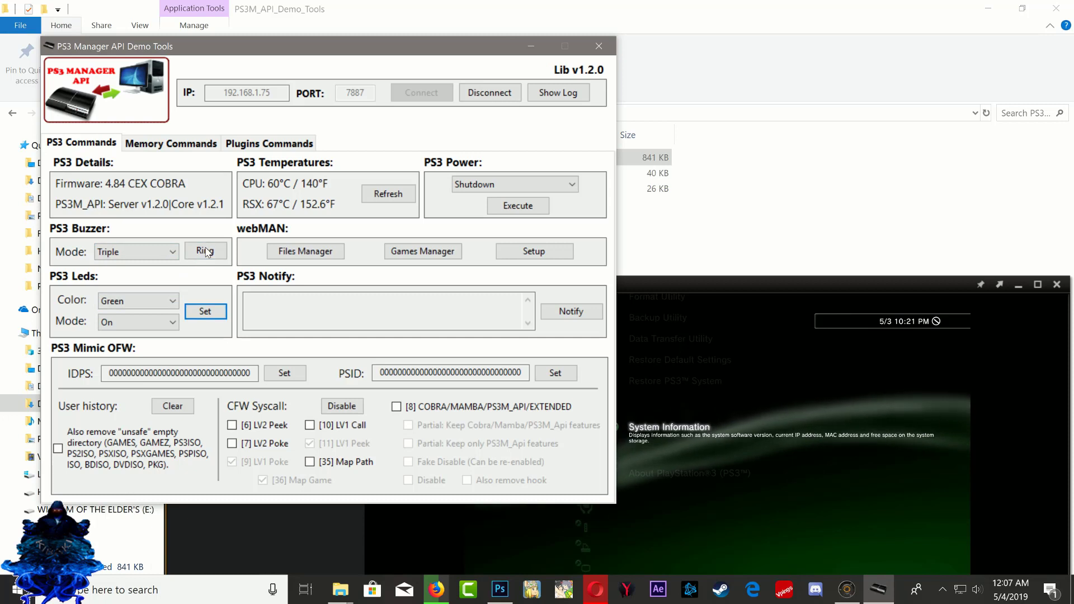
click(159, 251)
click(147, 270)
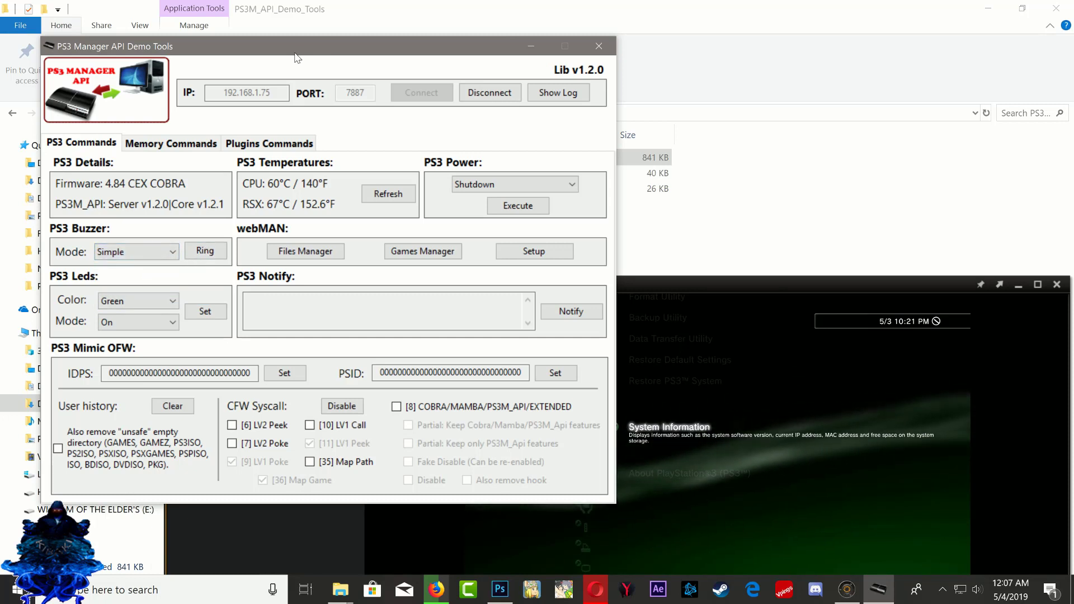
Shift the tool window right and open webMAN MOD's [Games] list from 192.168.1.75.
drag(297, 57, 343, 57)
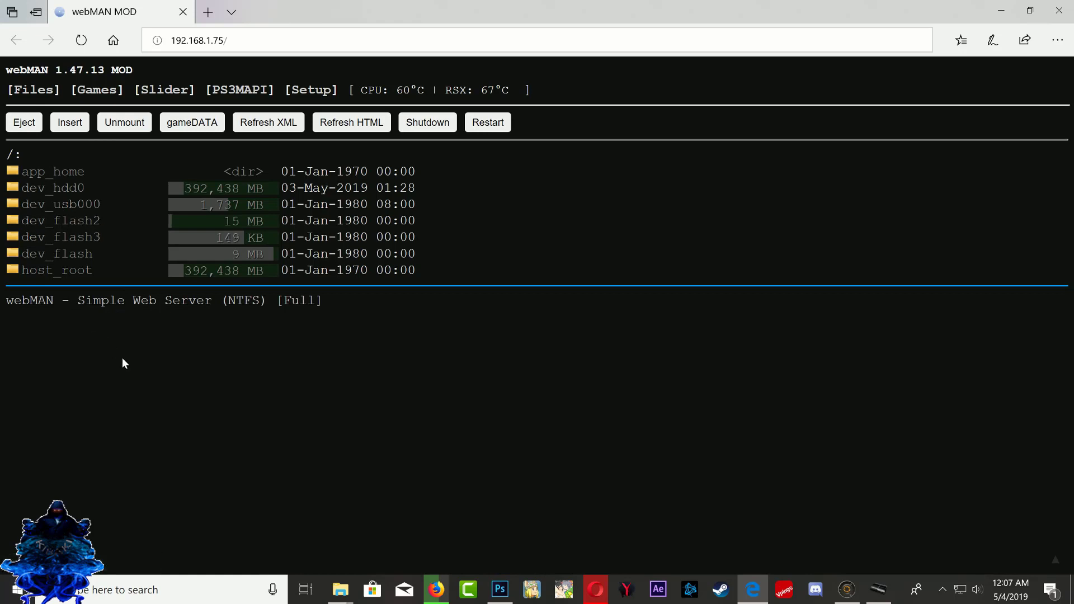
click(84, 93)
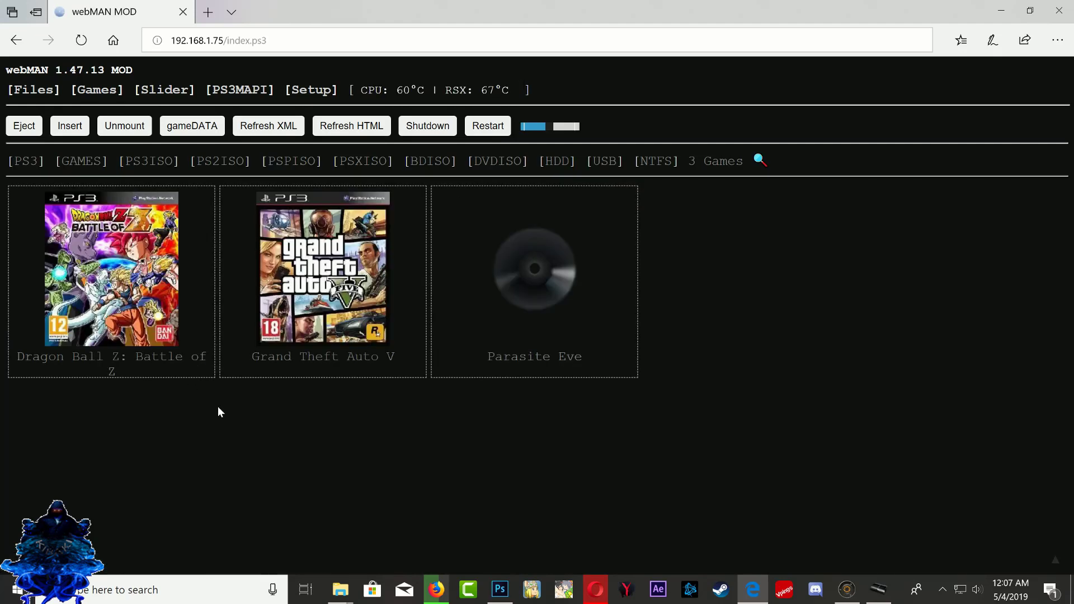
Bring RECentral 4 to the front, move it up-left, and hide the webMAN browser.
click(847, 589)
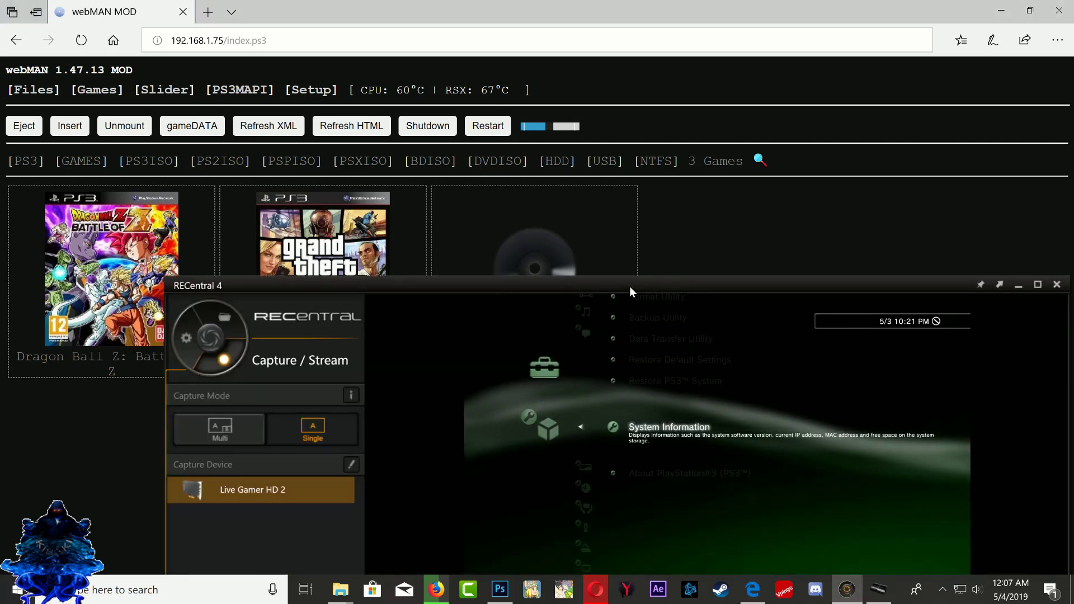
drag(630, 286, 538, 146)
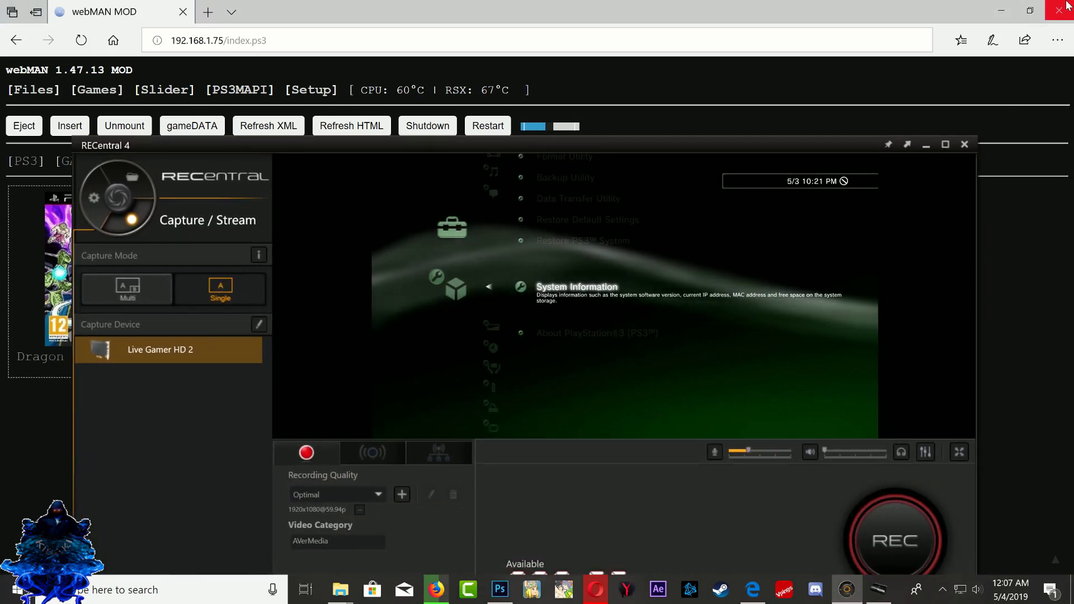
key(alt+Tab)
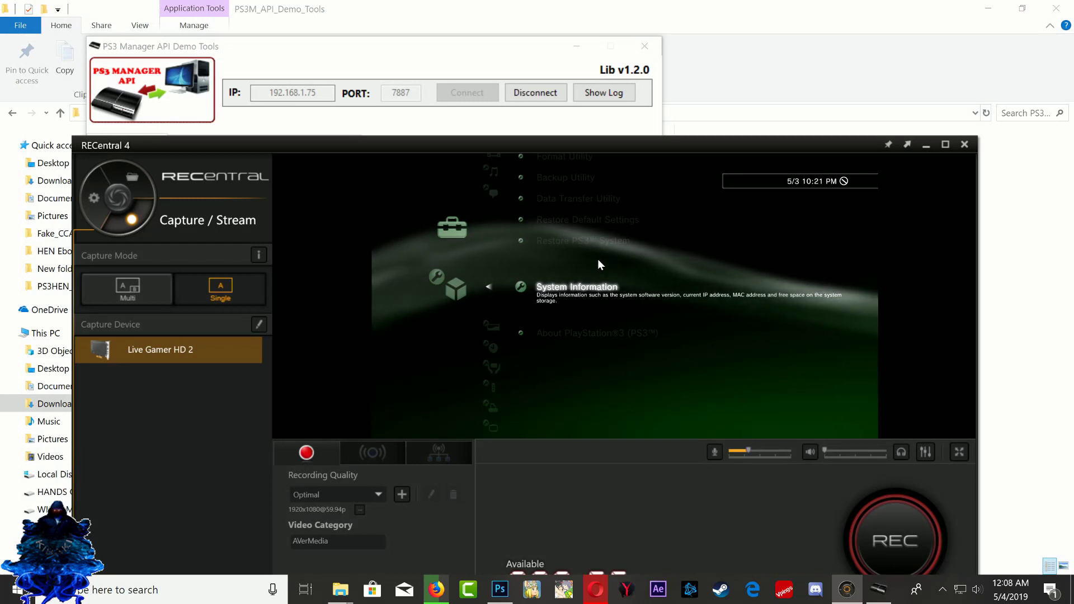